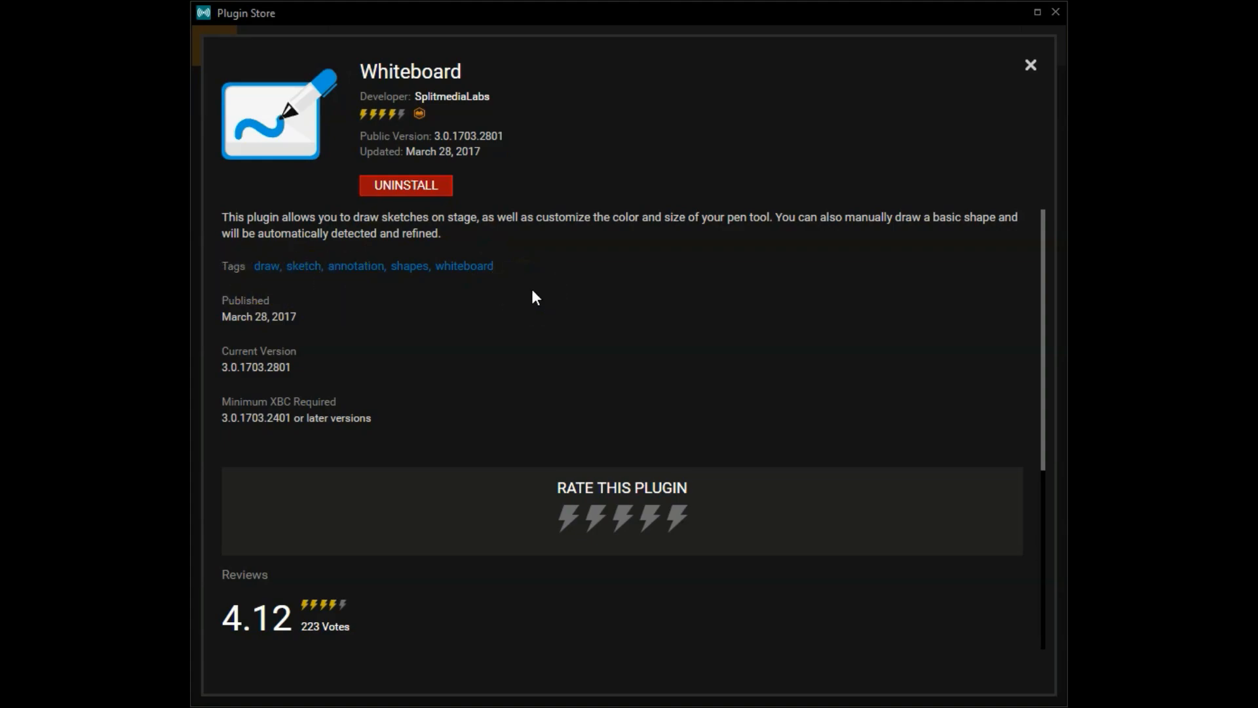
# - Close the Whiteboard plugin page and add the Whiteboard general widget as a source in Scene 1
pyautogui.click(1029, 67)
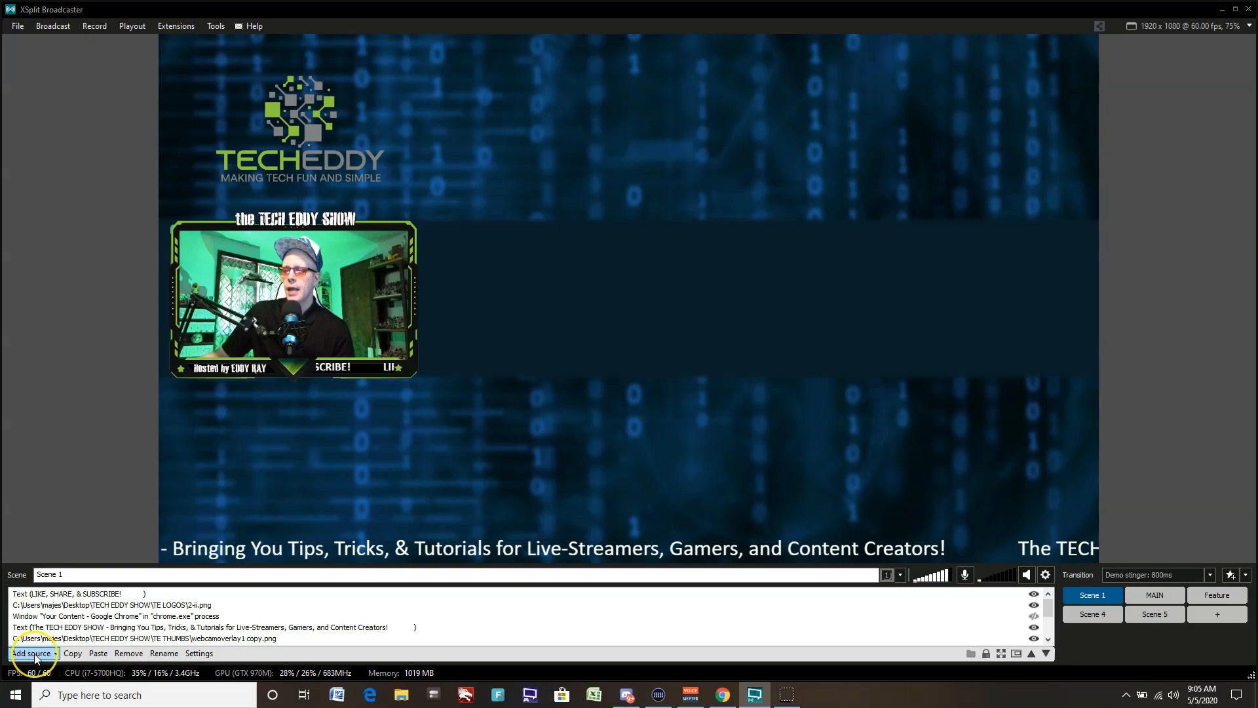
pyautogui.click(33, 654)
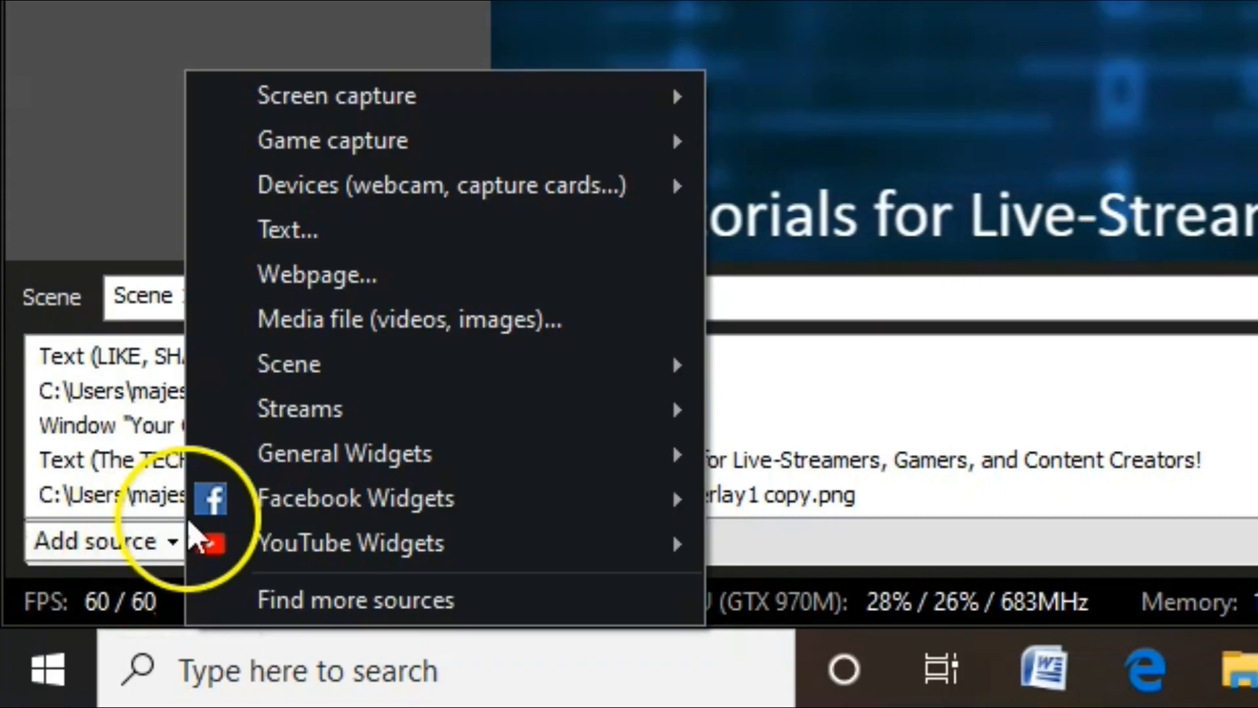
pyautogui.moveTo(143, 623)
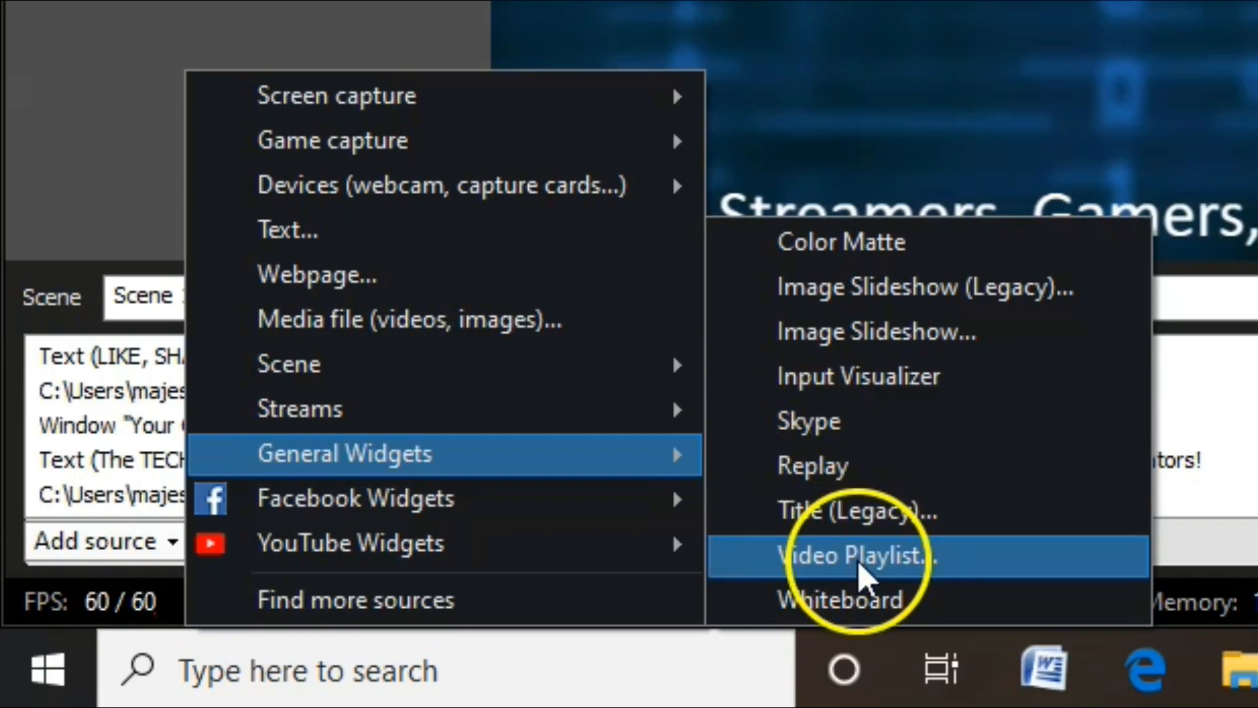
pyautogui.click(860, 599)
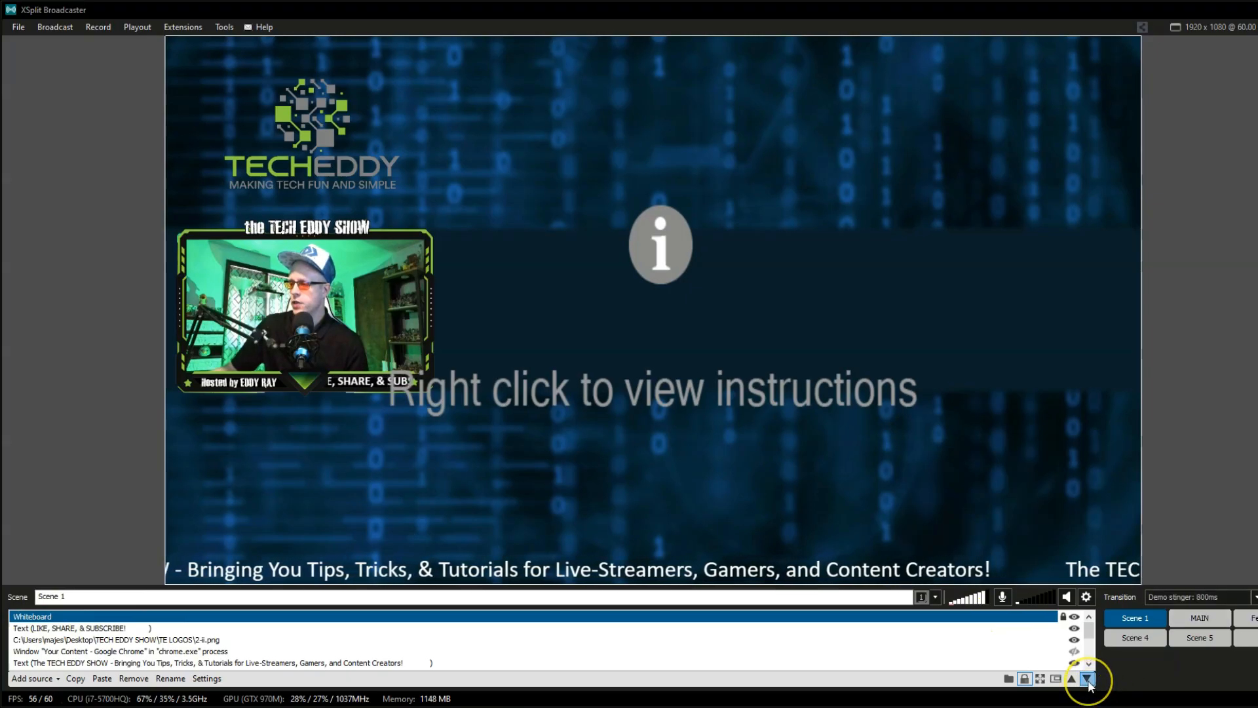
# - Move the Whiteboard source down four places in the source list and back up to the top
pyautogui.click(1087, 682)
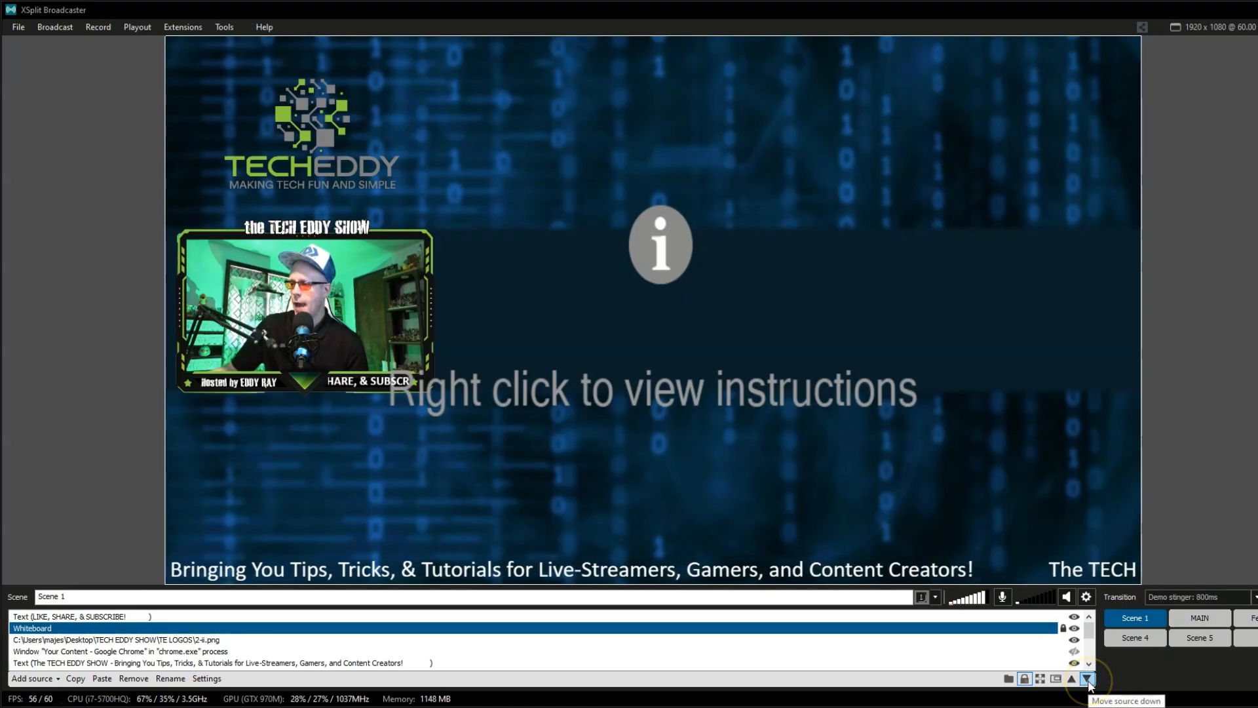
pyautogui.click(1088, 681)
pyautogui.click(1087, 682)
pyautogui.click(1087, 681)
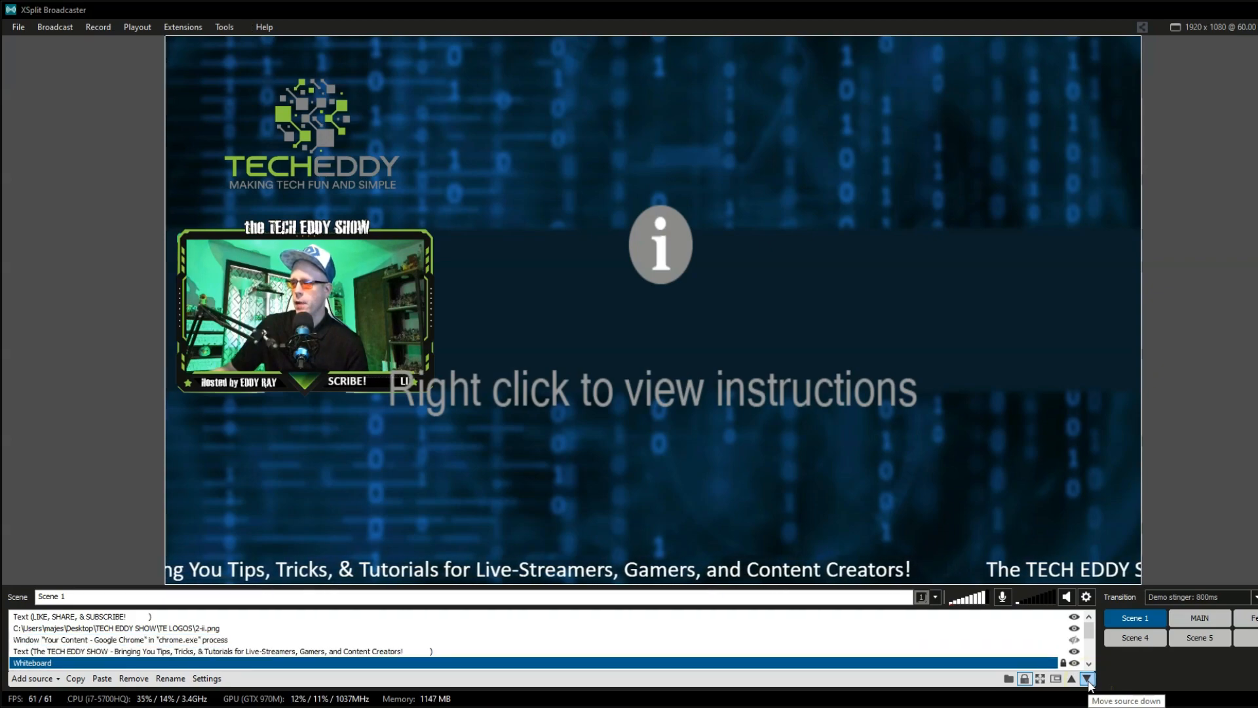
pyautogui.click(1072, 680)
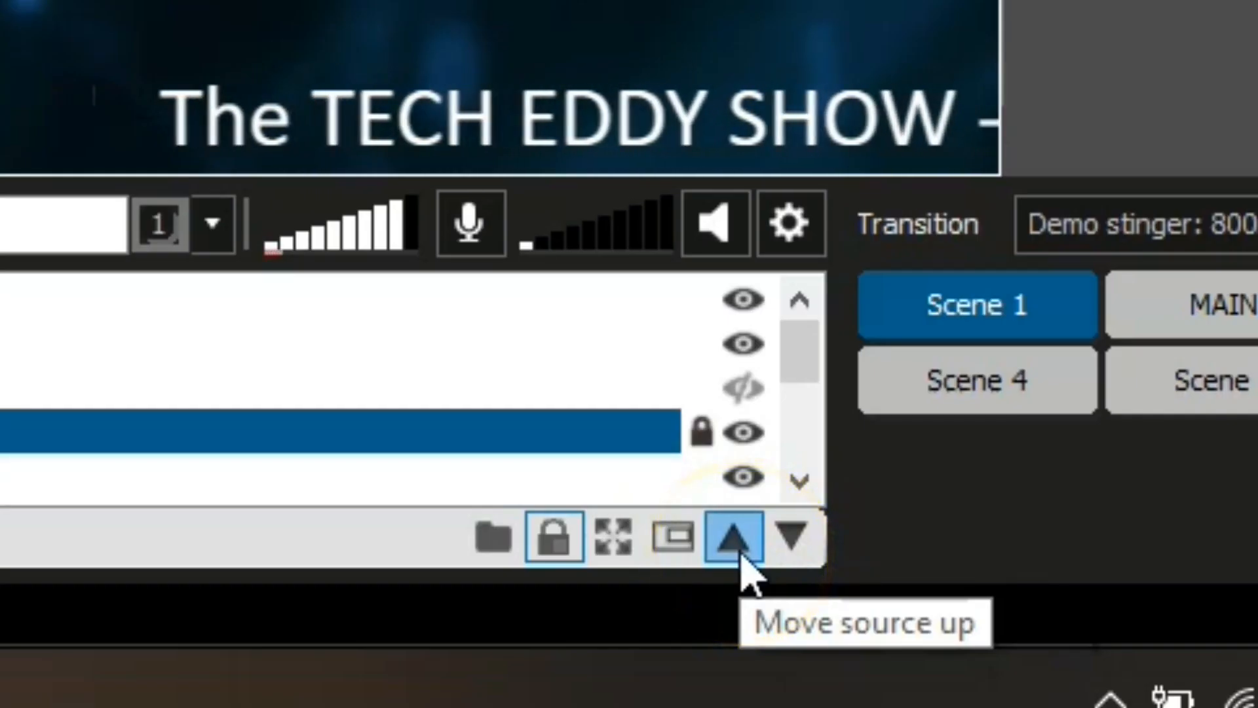
pyautogui.click(741, 554)
pyautogui.click(741, 553)
pyautogui.click(740, 554)
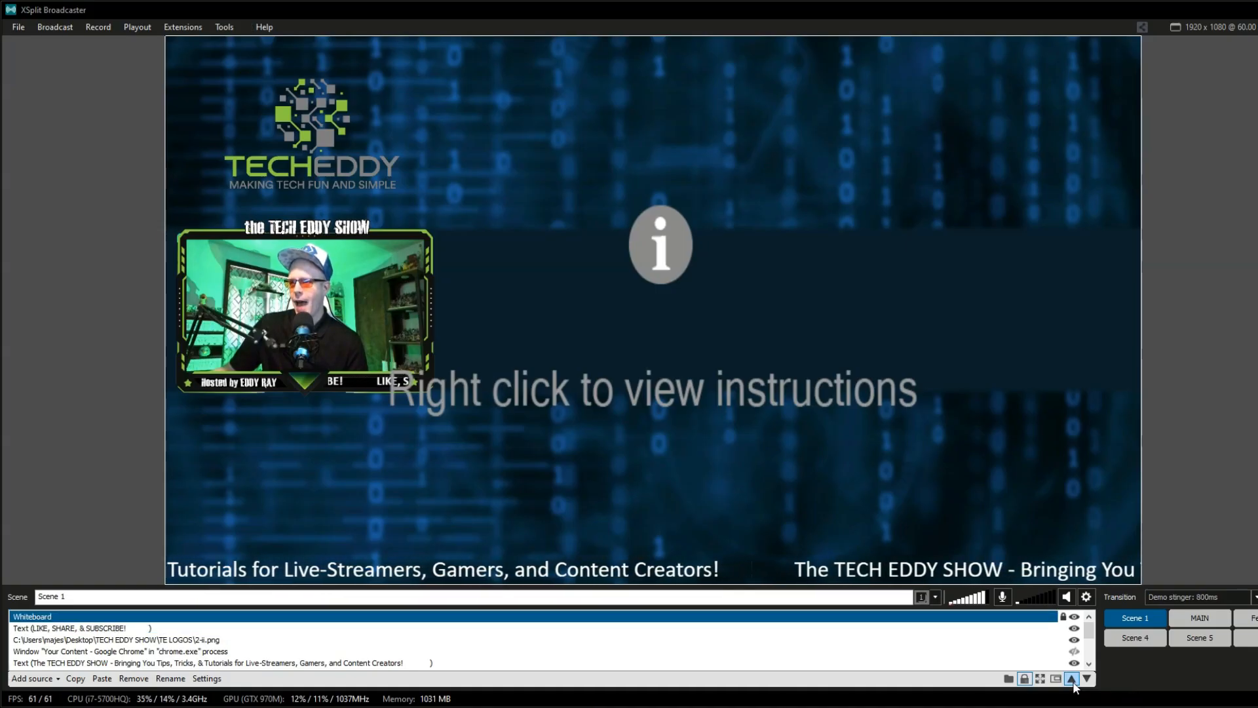
# - Open the Whiteboard source's properties and examine the available drawing tools and pen sizes
pyautogui.click(642, 367)
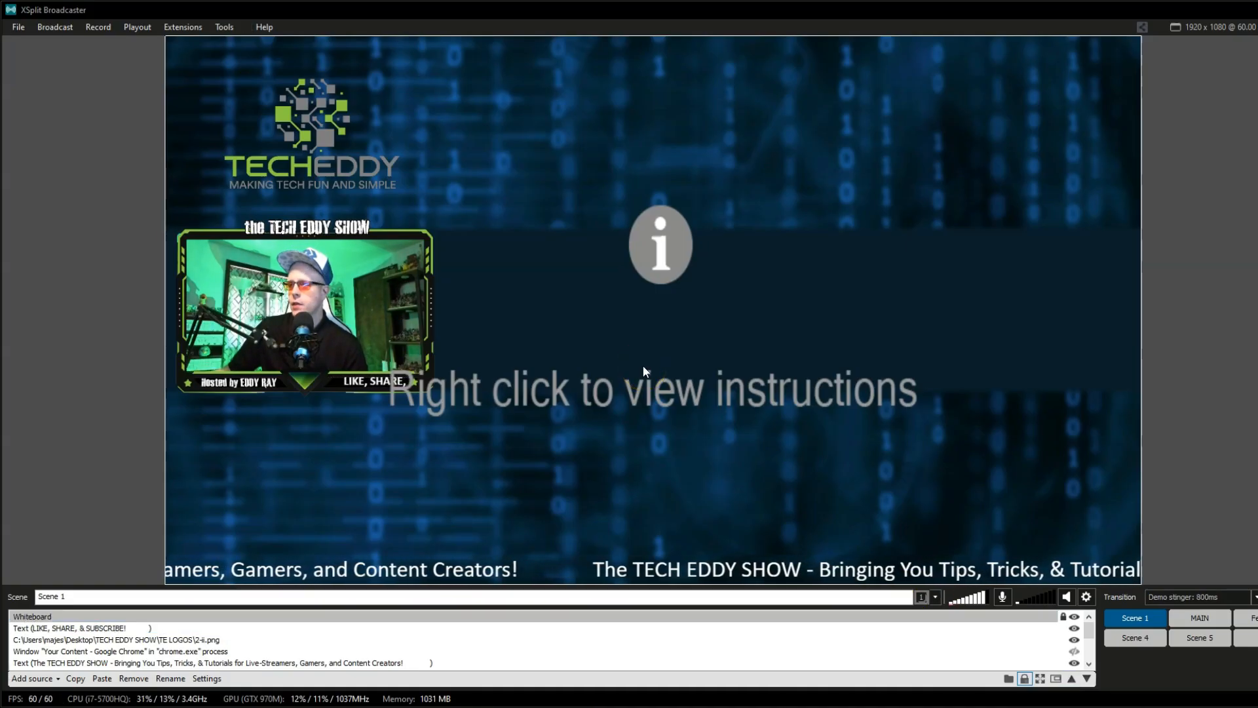
pyautogui.rightClick(643, 371)
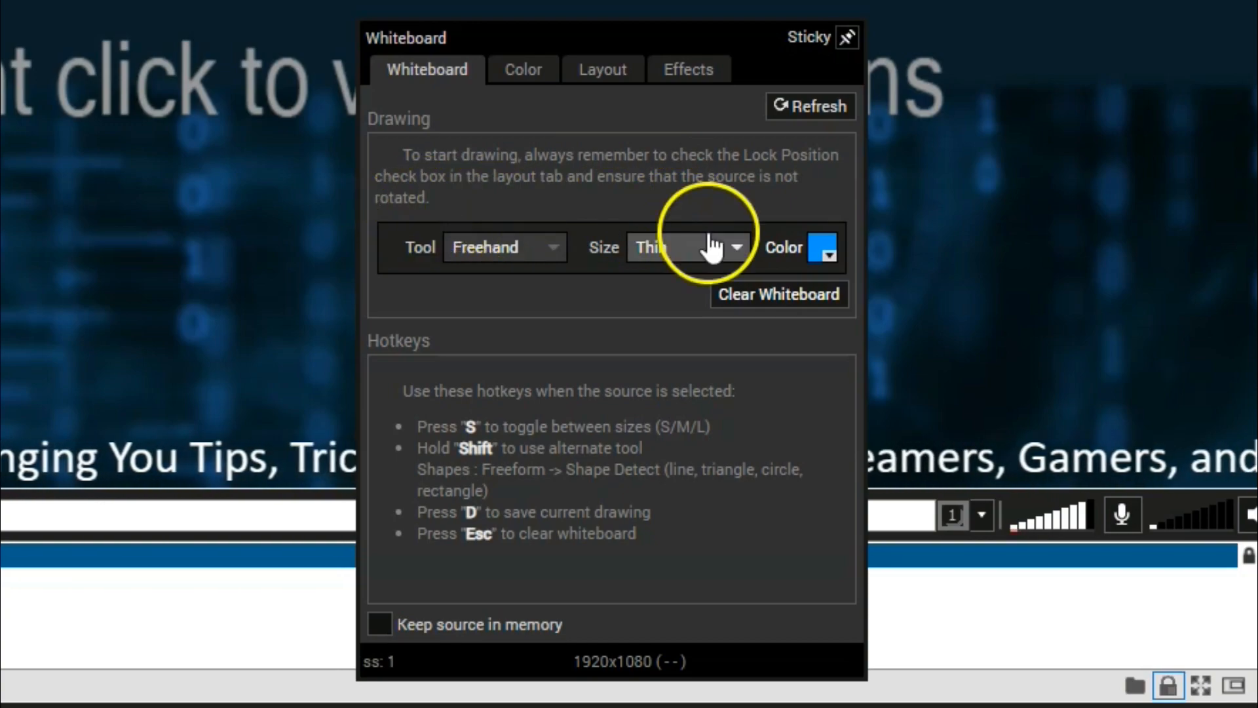
pyautogui.click(1250, 567)
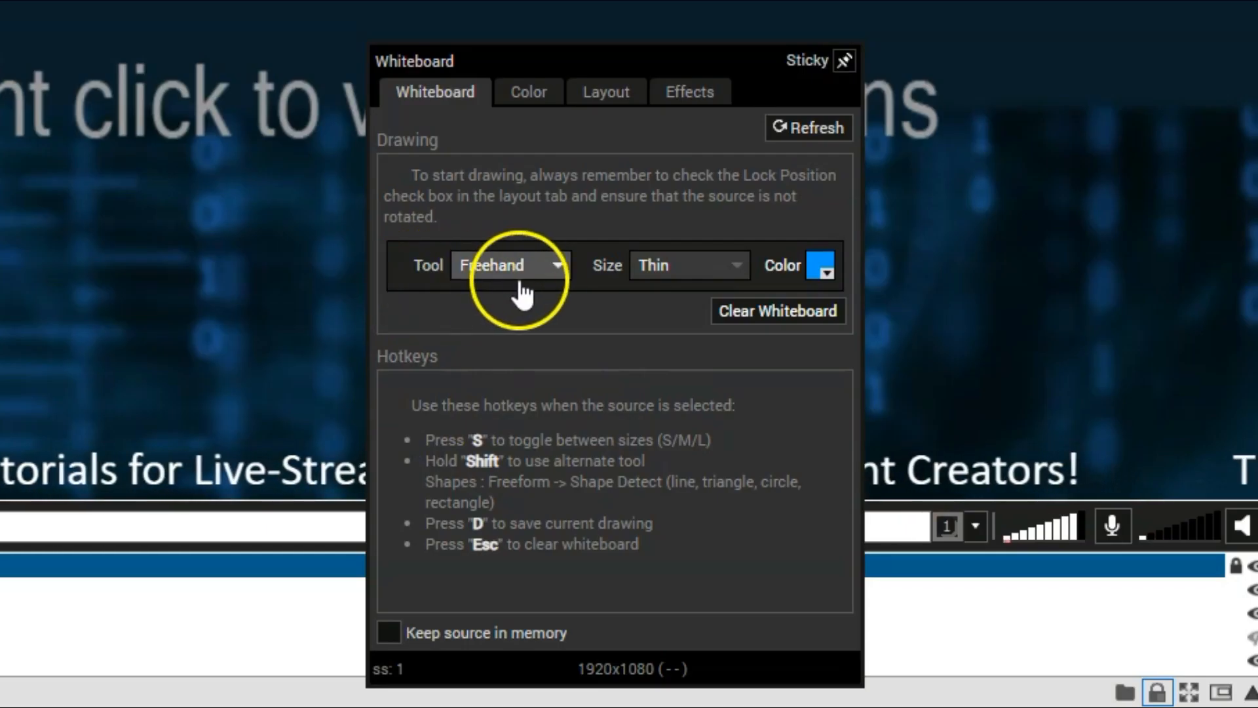
pyautogui.click(556, 267)
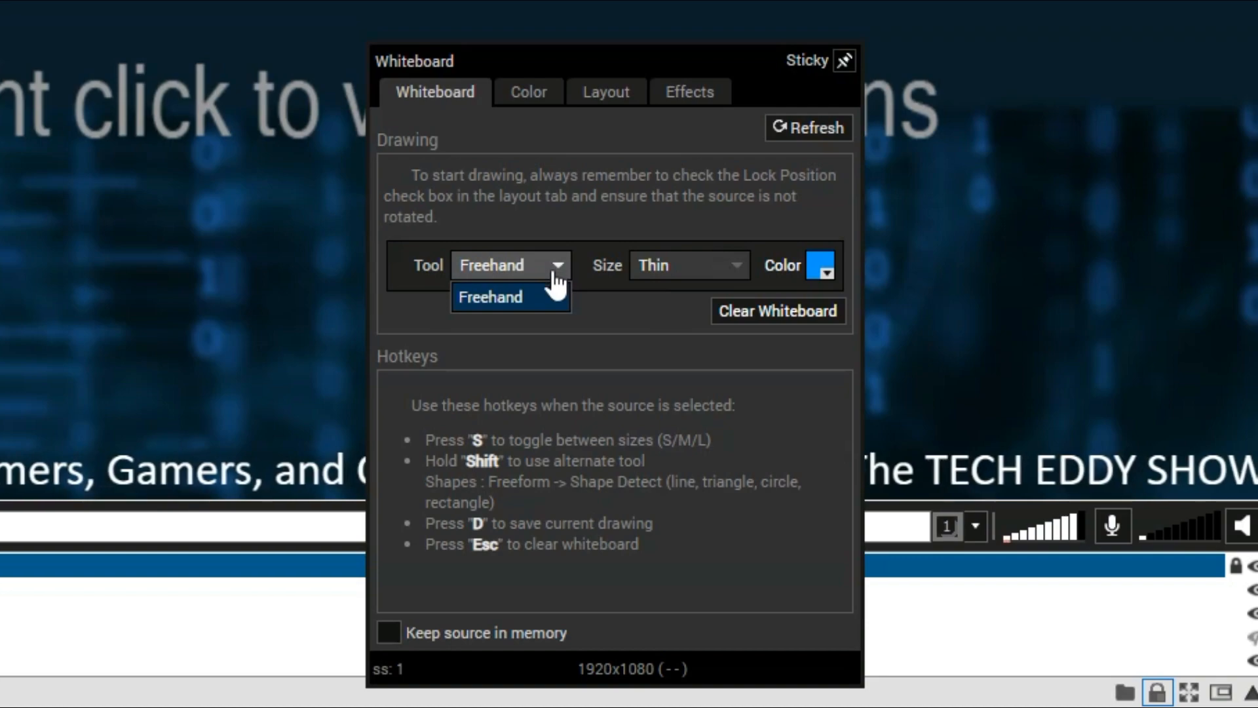
pyautogui.click(556, 337)
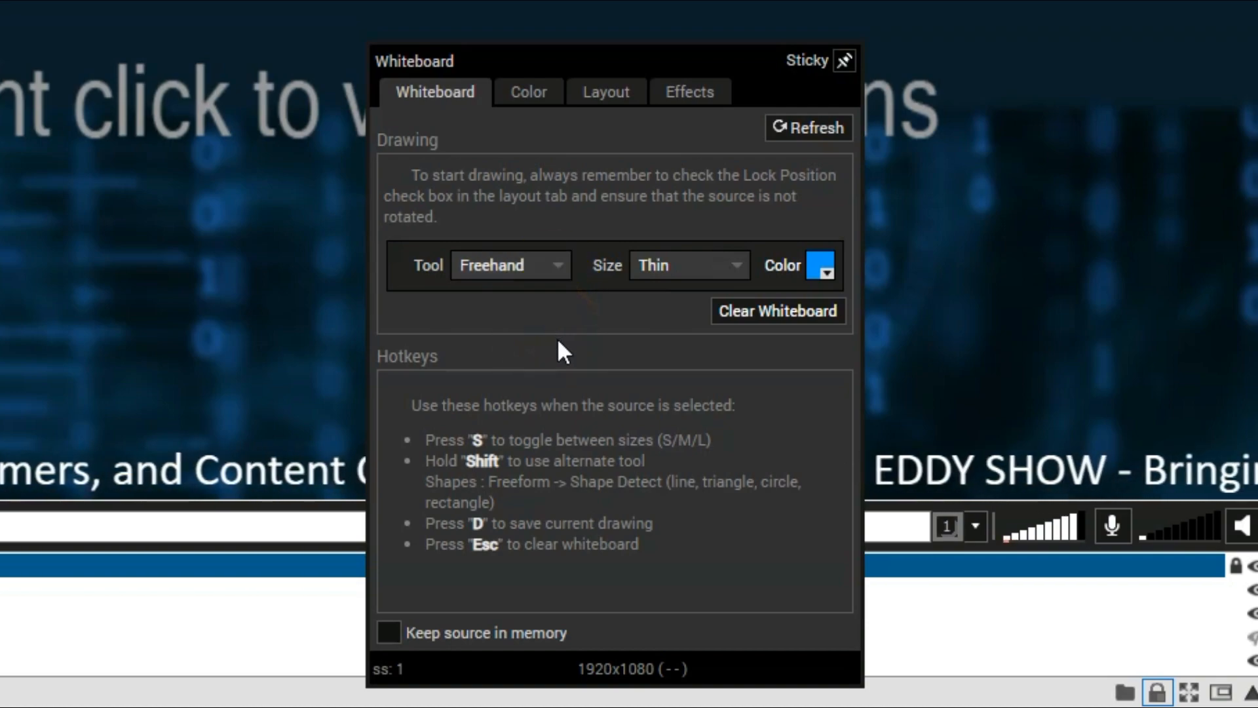
pyautogui.click(725, 275)
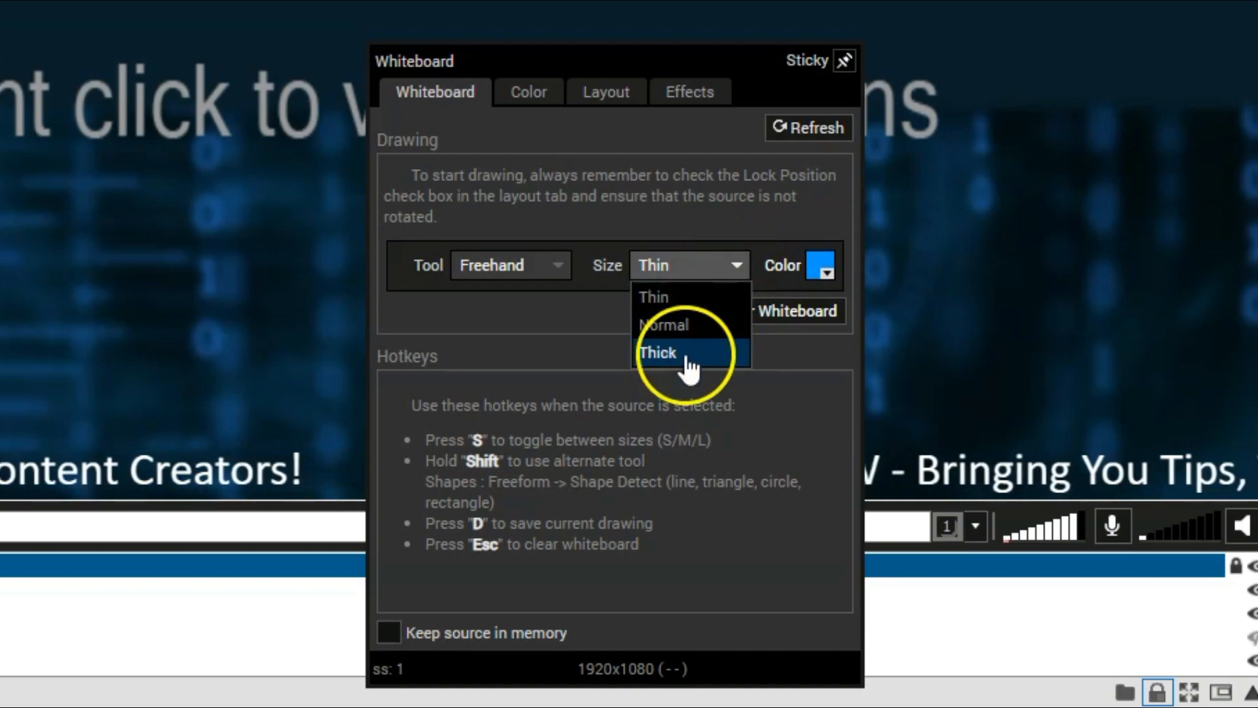
pyautogui.click(593, 336)
# - Try several palette swatches for the whiteboard pen colour and settle on bright red
pyautogui.click(822, 275)
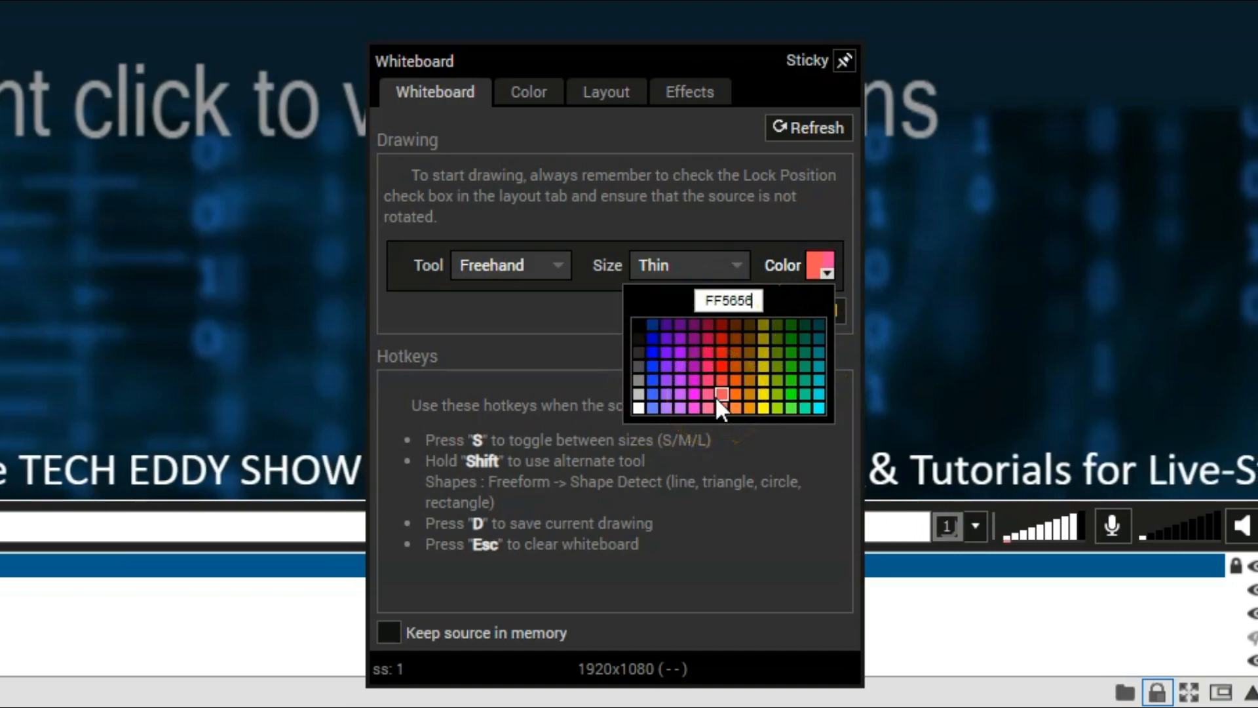
pyautogui.click(706, 356)
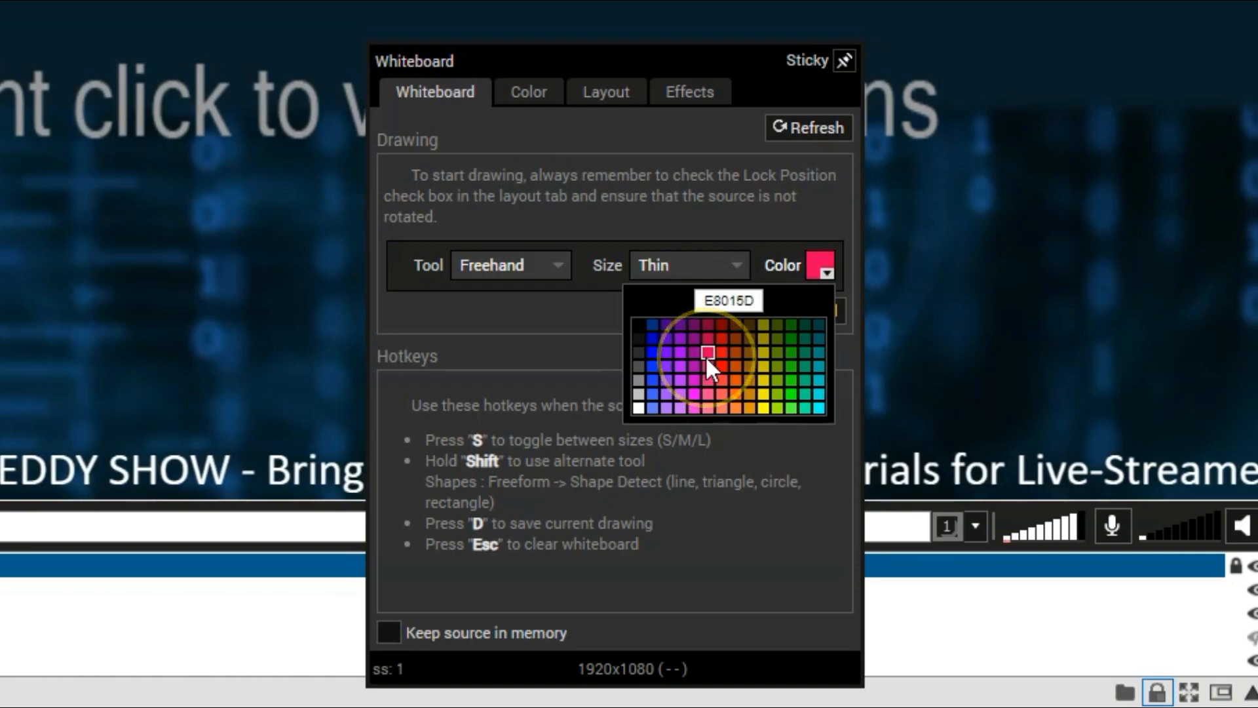
pyautogui.click(705, 340)
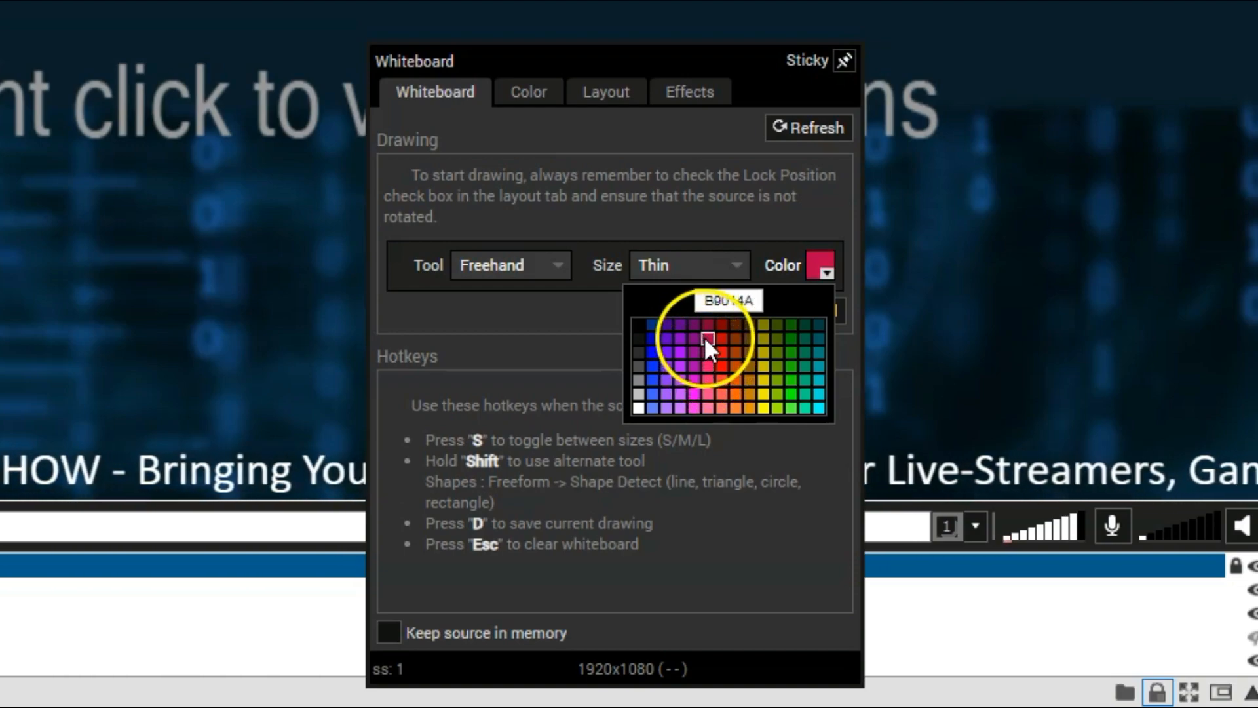
pyautogui.click(697, 373)
pyautogui.click(709, 364)
pyautogui.click(709, 341)
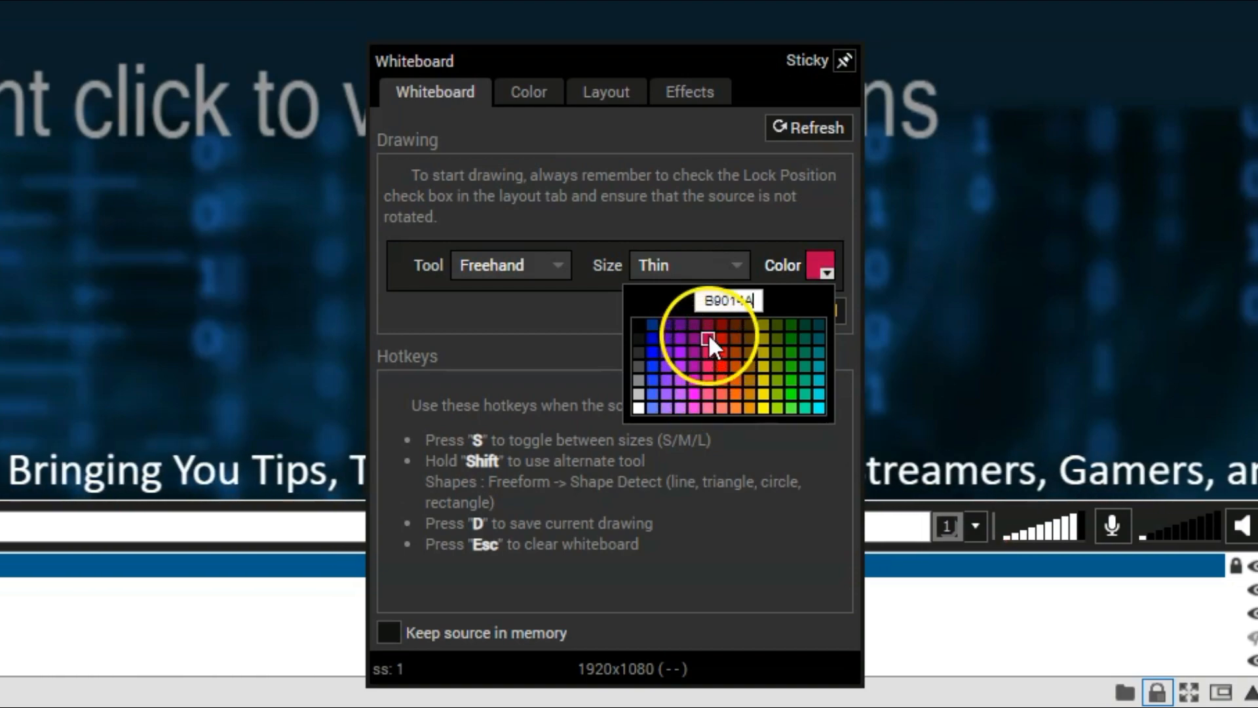
pyautogui.click(708, 364)
pyautogui.click(720, 366)
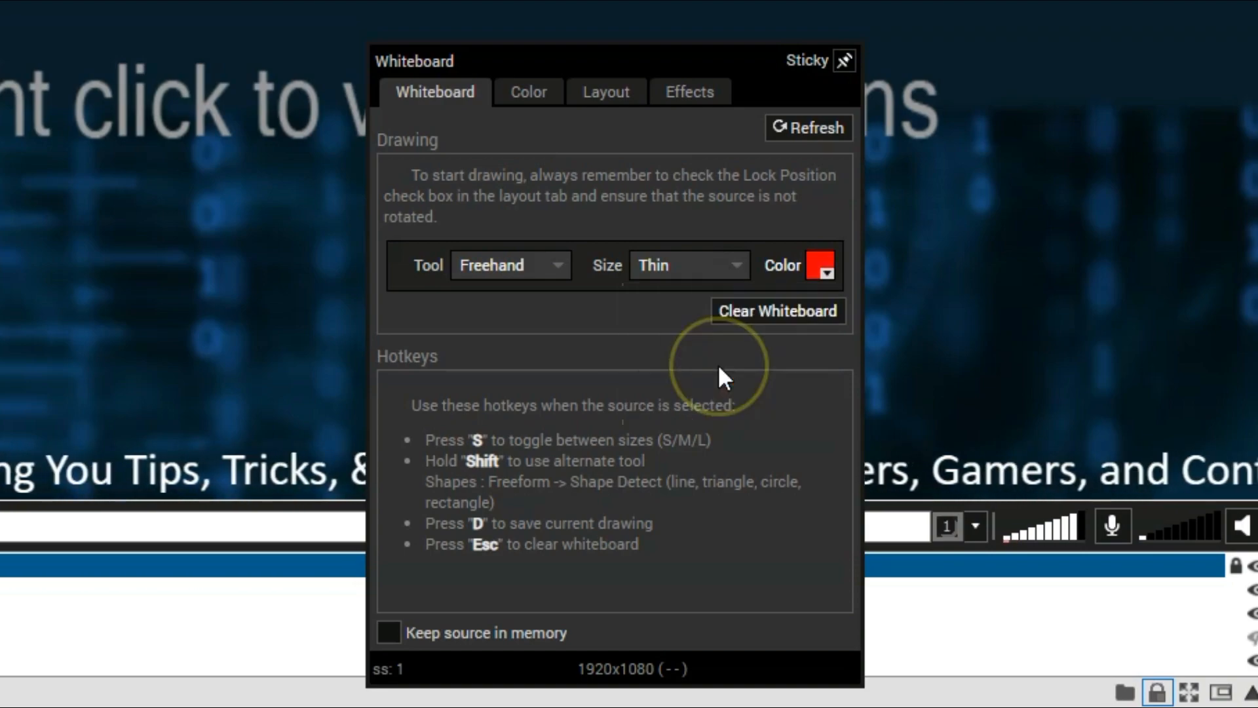
# - Set the whiteboard pen size to Thick and close the source's properties
pyautogui.click(736, 266)
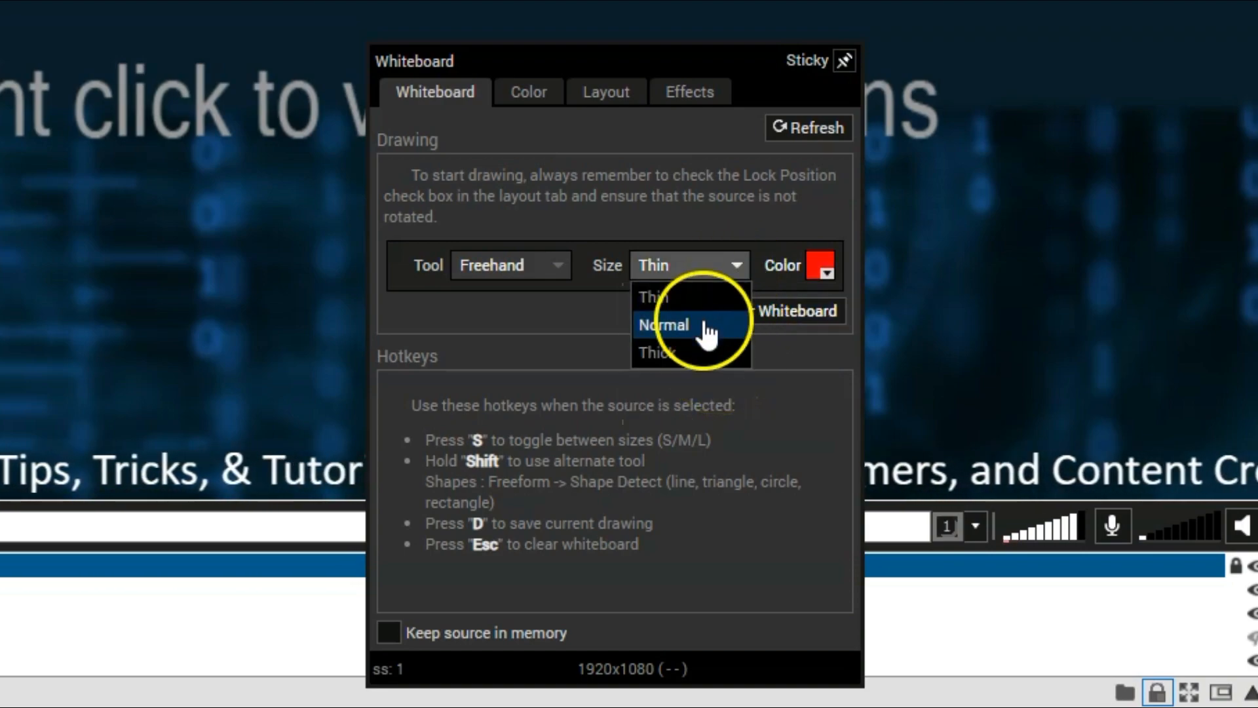
pyautogui.click(688, 351)
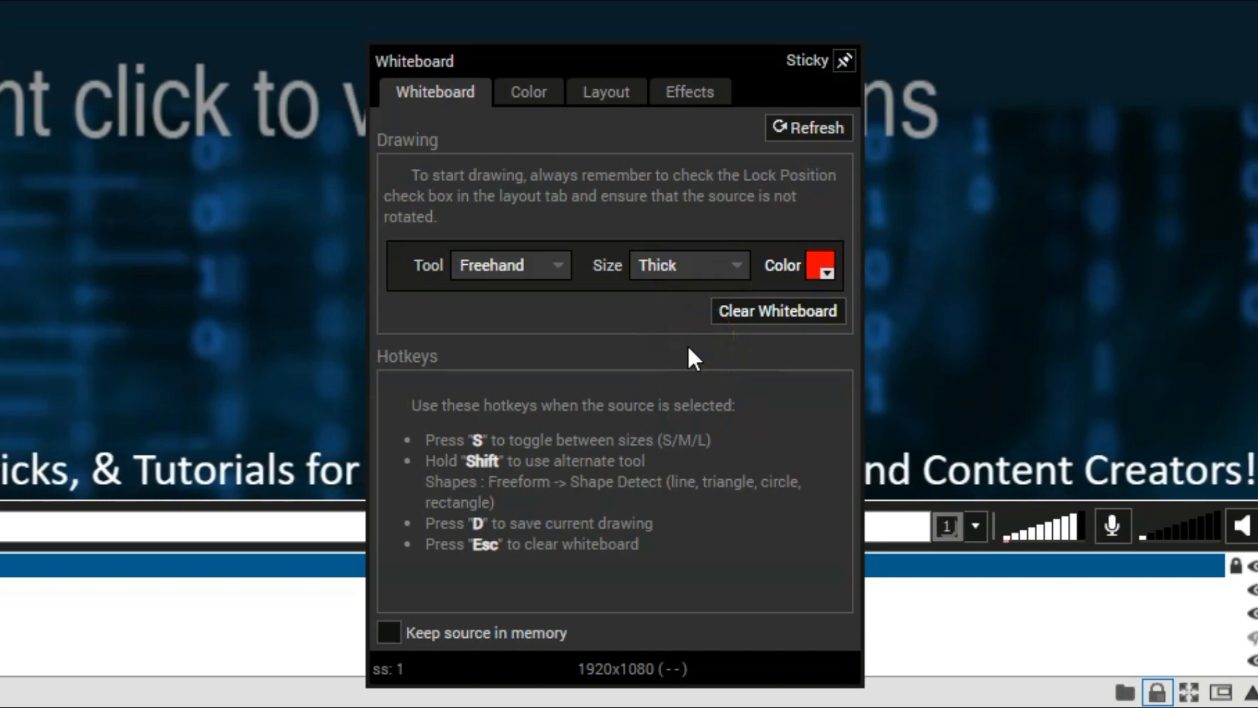
pyautogui.moveTo(687, 393); pyautogui.dragTo(517, 468)
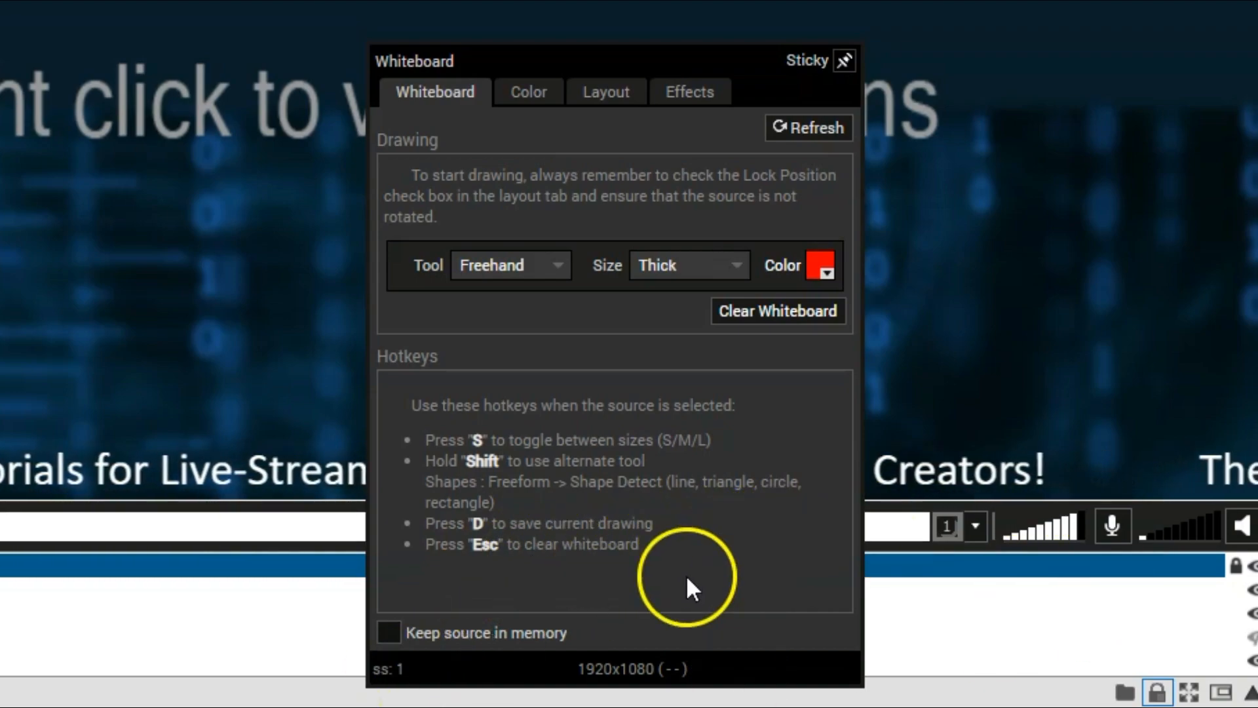
pyautogui.click(389, 632)
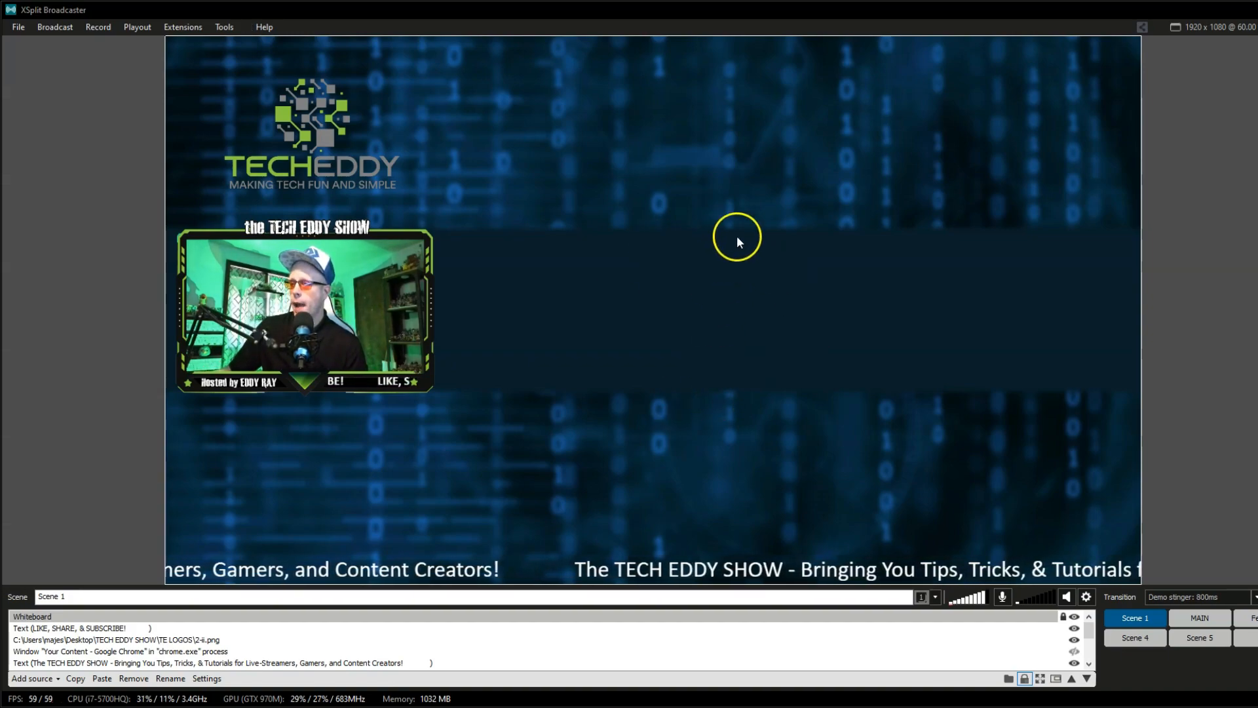
# - Draw a freehand circle with a vertical line inside, a small star and a large surrounding curve, and clear the whiteboard
pyautogui.moveTo(837, 174)
pyautogui.mouseDown()
pyautogui.moveTo(776, 164)
pyautogui.moveTo(597, 257)
pyautogui.moveTo(617, 367)
pyautogui.moveTo(748, 436)
pyautogui.moveTo(929, 338)
pyautogui.moveTo(842, 182)
pyautogui.moveTo(778, 195)
pyautogui.mouseUp()
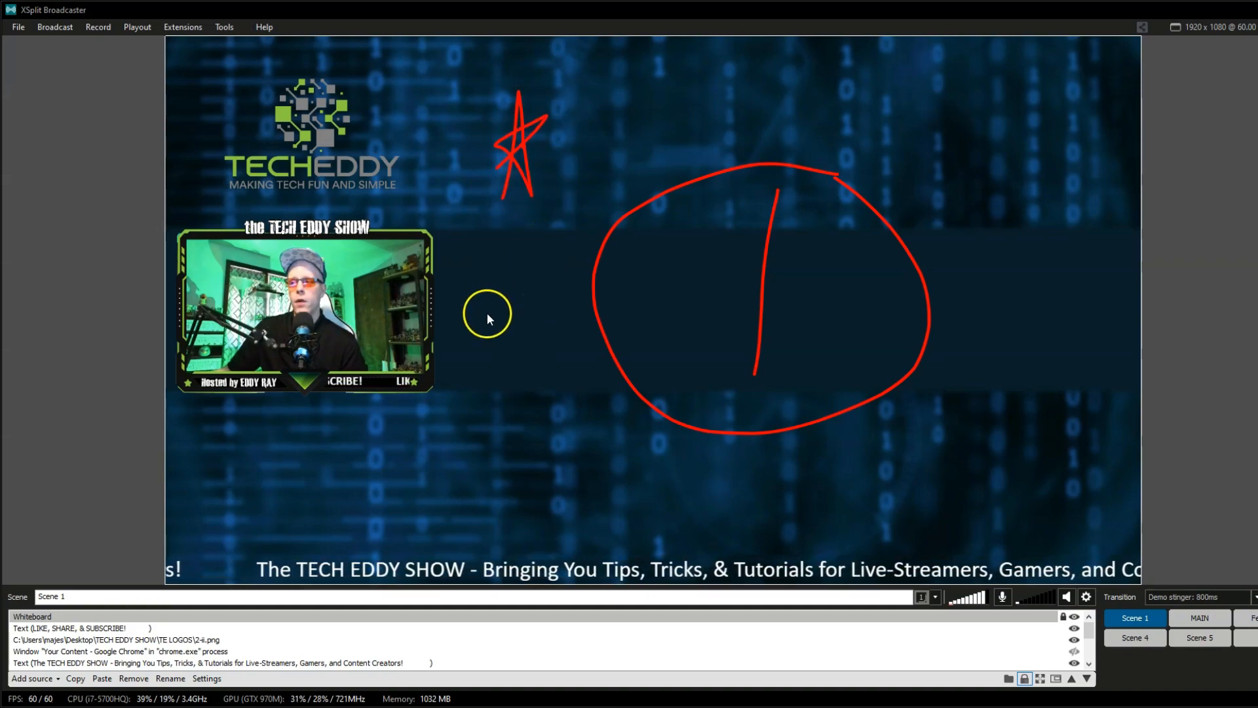
pyautogui.moveTo(324, 458)
pyautogui.mouseDown()
pyautogui.moveTo(718, 515)
pyautogui.moveTo(788, 113)
pyautogui.mouseUp()
pyautogui.moveTo(654, 135); pyautogui.dragTo(527, 241)
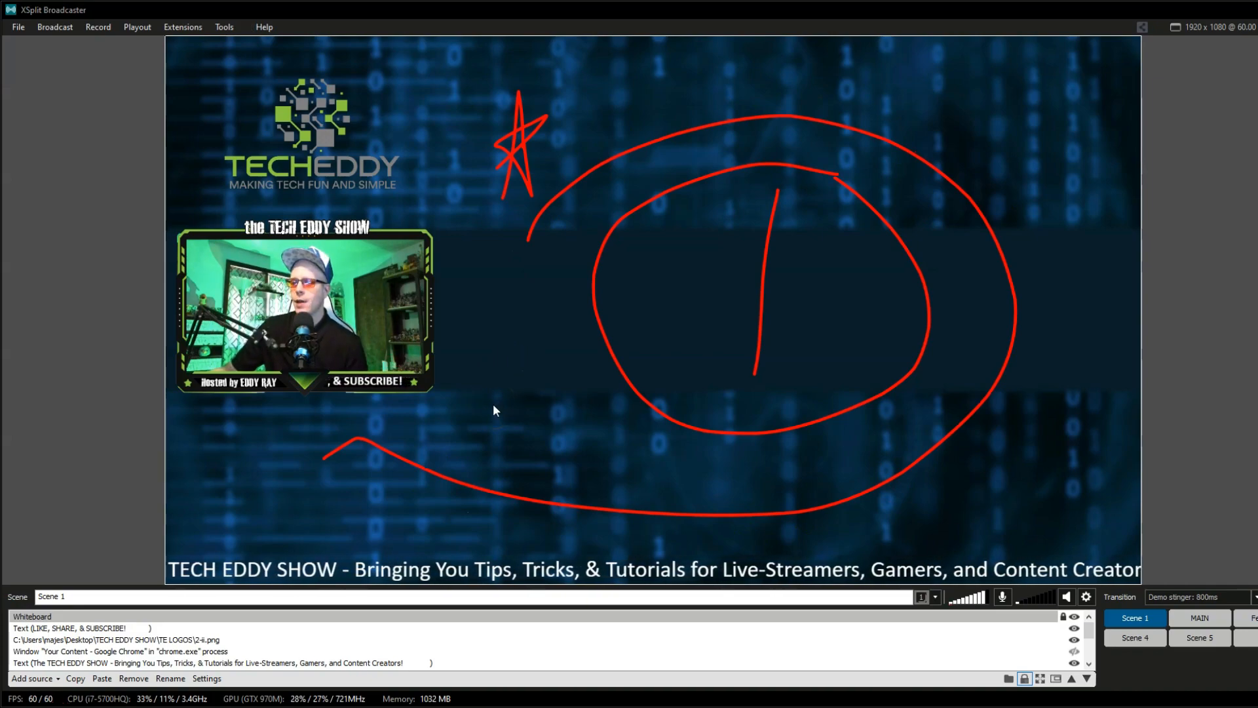
pyautogui.press('Delete')
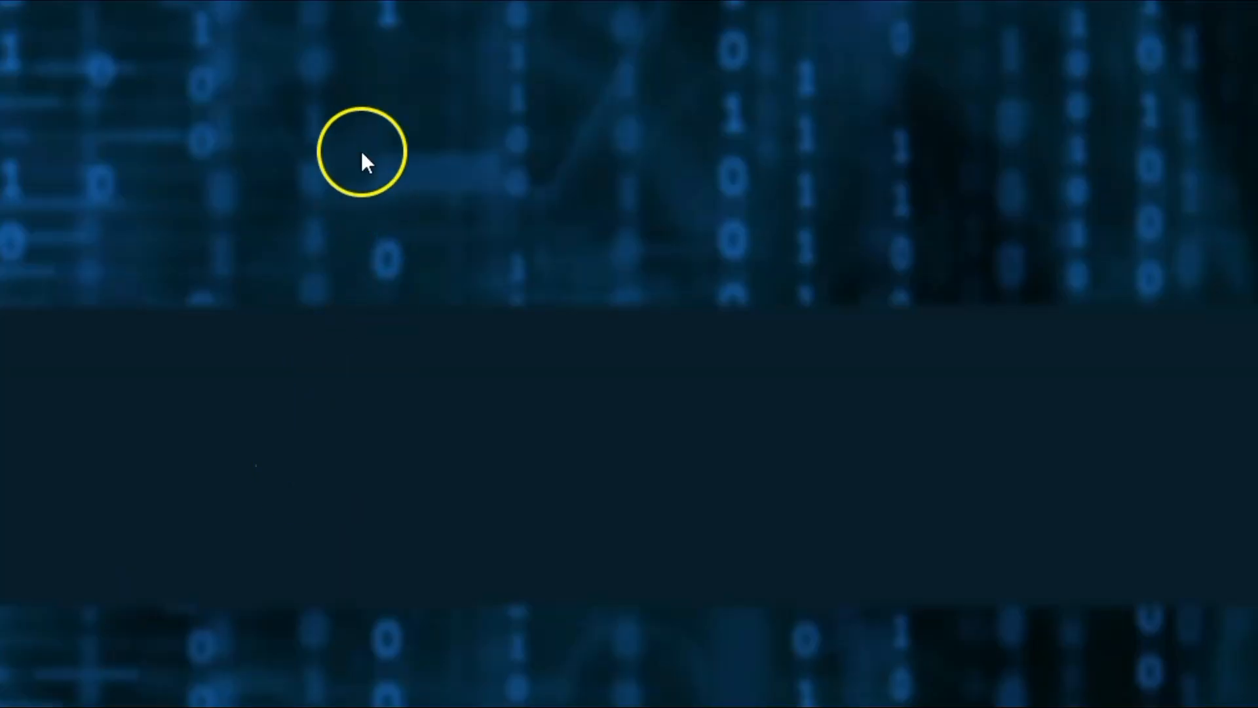
# - Draw parallel diagonal strokes in thick, thin and medium pen sizes, letter T, M and T beneath them, and clear the whiteboard
pyautogui.moveTo(213, 405); pyautogui.dragTo(216, 460)
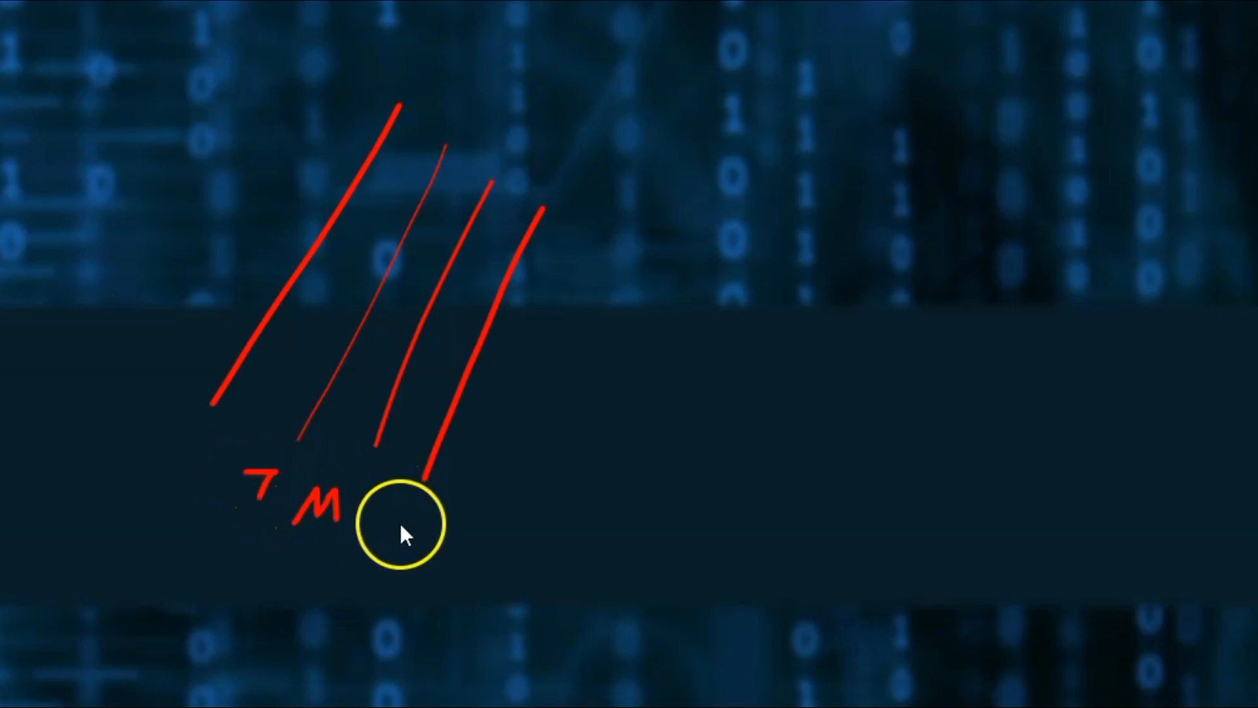
pyautogui.moveTo(385, 503); pyautogui.dragTo(417, 502)
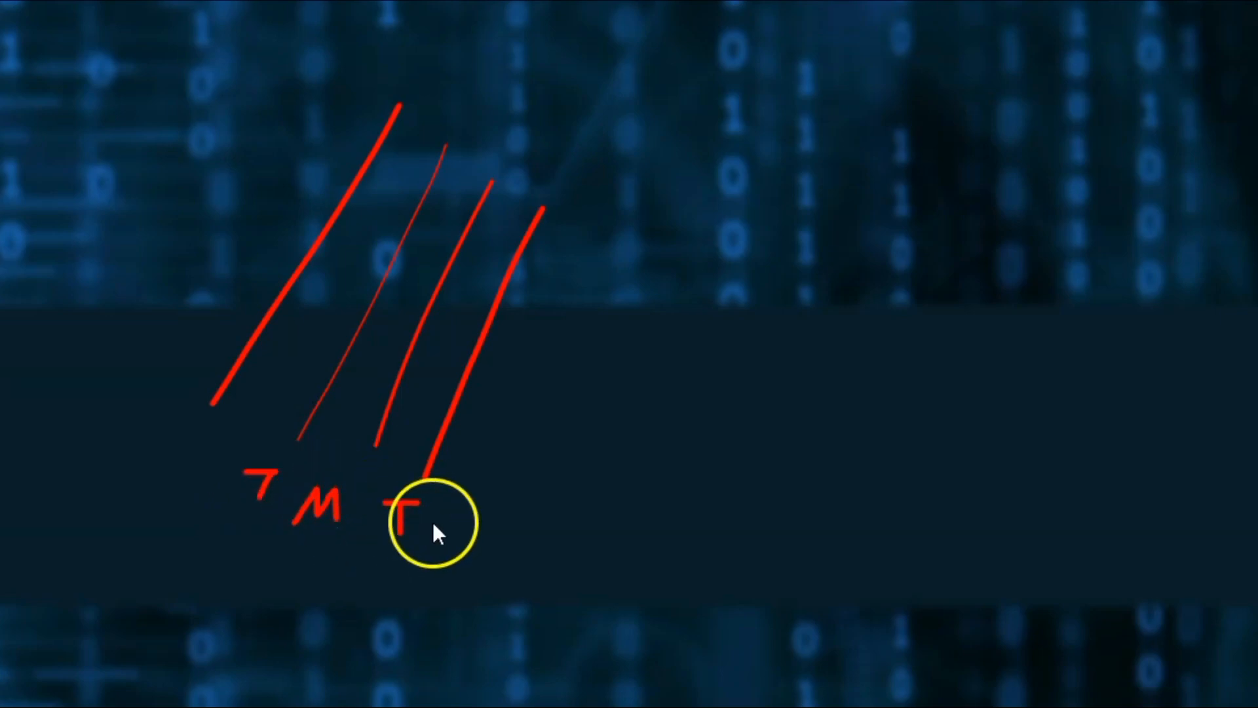
pyautogui.press('e')
pyautogui.moveTo(718, 116); pyautogui.dragTo(184, 463)
pyautogui.moveTo(209, 558)
pyautogui.mouseDown()
pyautogui.moveTo(817, 185)
pyautogui.moveTo(606, 91)
pyautogui.mouseUp()
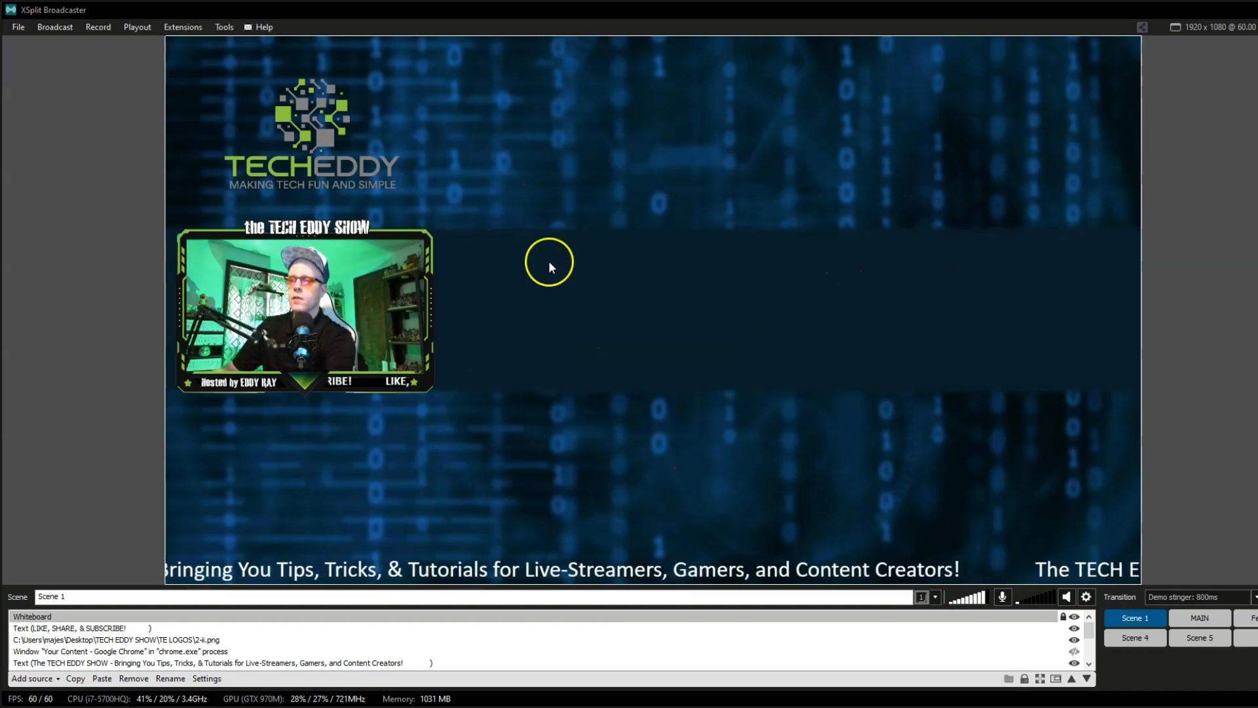
# - Handwrite an underlined "Hello" in red across the middle of the stage and clear the whiteboard
pyautogui.moveTo(557, 192); pyautogui.dragTo(496, 312)
pyautogui.moveTo(650, 192); pyautogui.dragTo(576, 334)
pyautogui.moveTo(531, 260); pyautogui.dragTo(613, 260)
pyautogui.moveTo(613, 298)
pyautogui.mouseDown()
pyautogui.moveTo(689, 292)
pyautogui.moveTo(642, 290)
pyautogui.moveTo(628, 318)
pyautogui.moveTo(690, 316)
pyautogui.moveTo(735, 253)
pyautogui.moveTo(706, 323)
pyautogui.moveTo(753, 312)
pyautogui.moveTo(782, 247)
pyautogui.moveTo(744, 330)
pyautogui.moveTo(810, 312)
pyautogui.moveTo(820, 345)
pyautogui.moveTo(841, 314)
pyautogui.moveTo(924, 270)
pyautogui.mouseUp()
pyautogui.moveTo(541, 353); pyautogui.dragTo(743, 376)
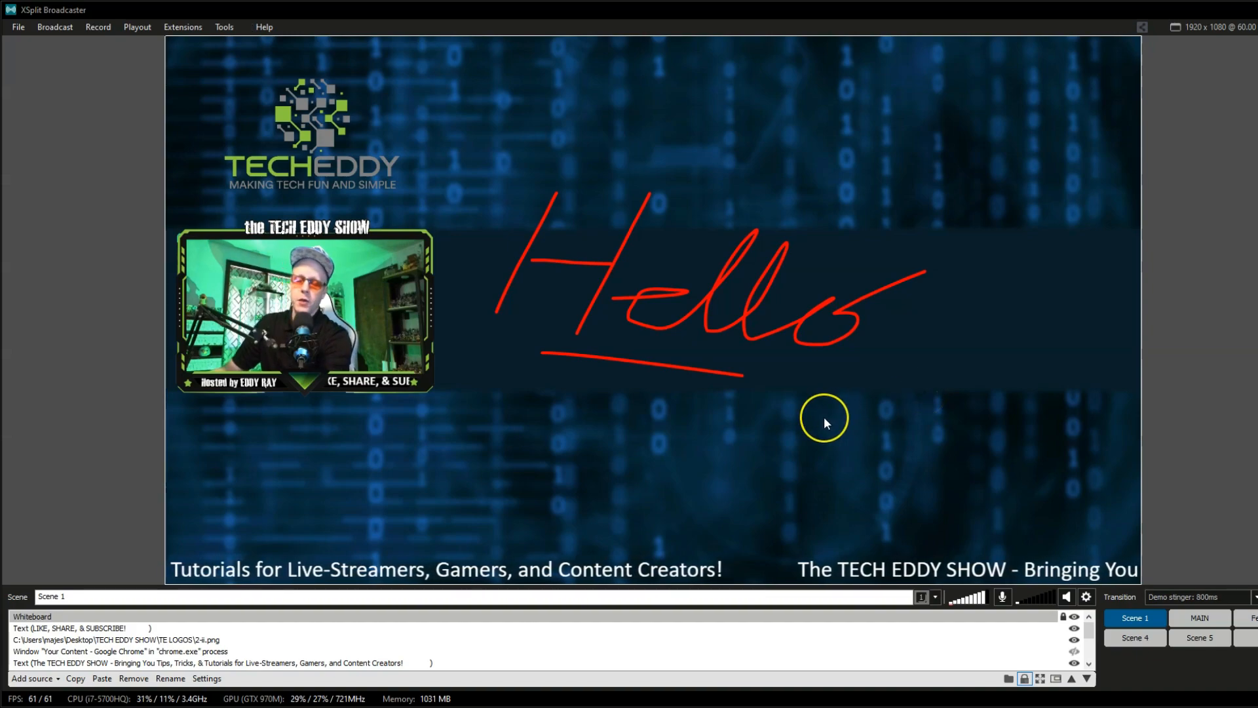
pyautogui.click(1227, 411)
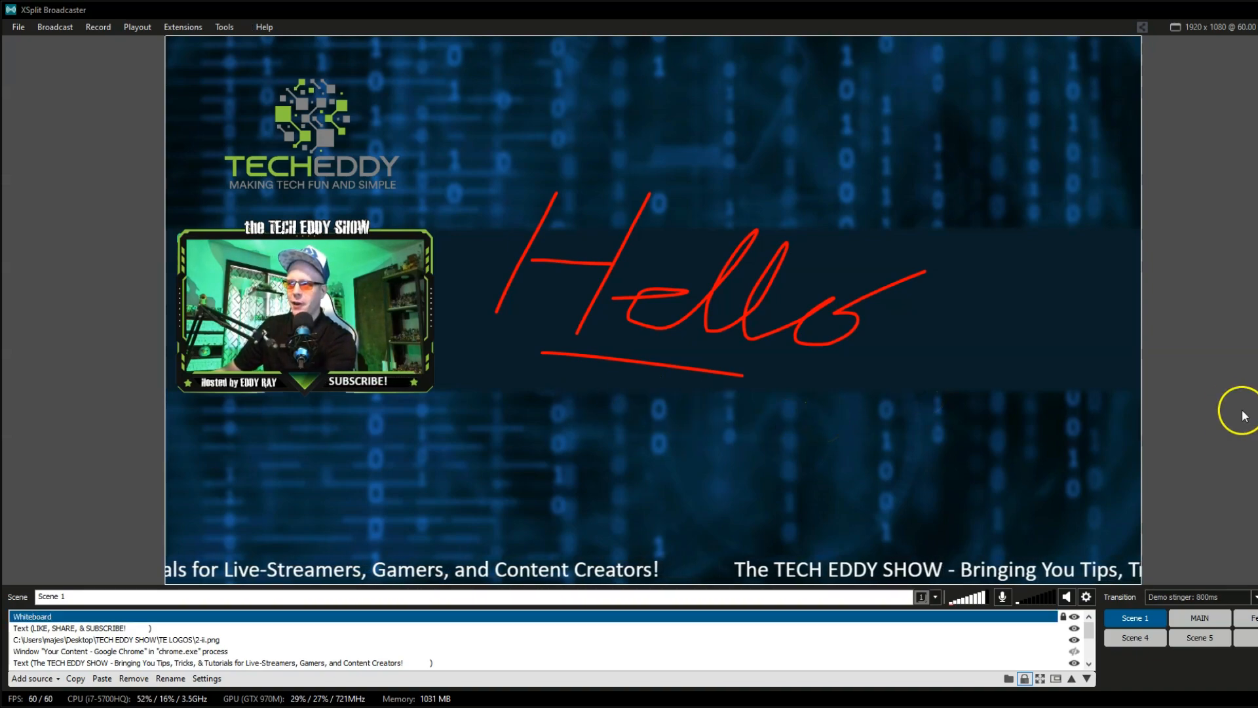
pyautogui.rightClick(843, 383)
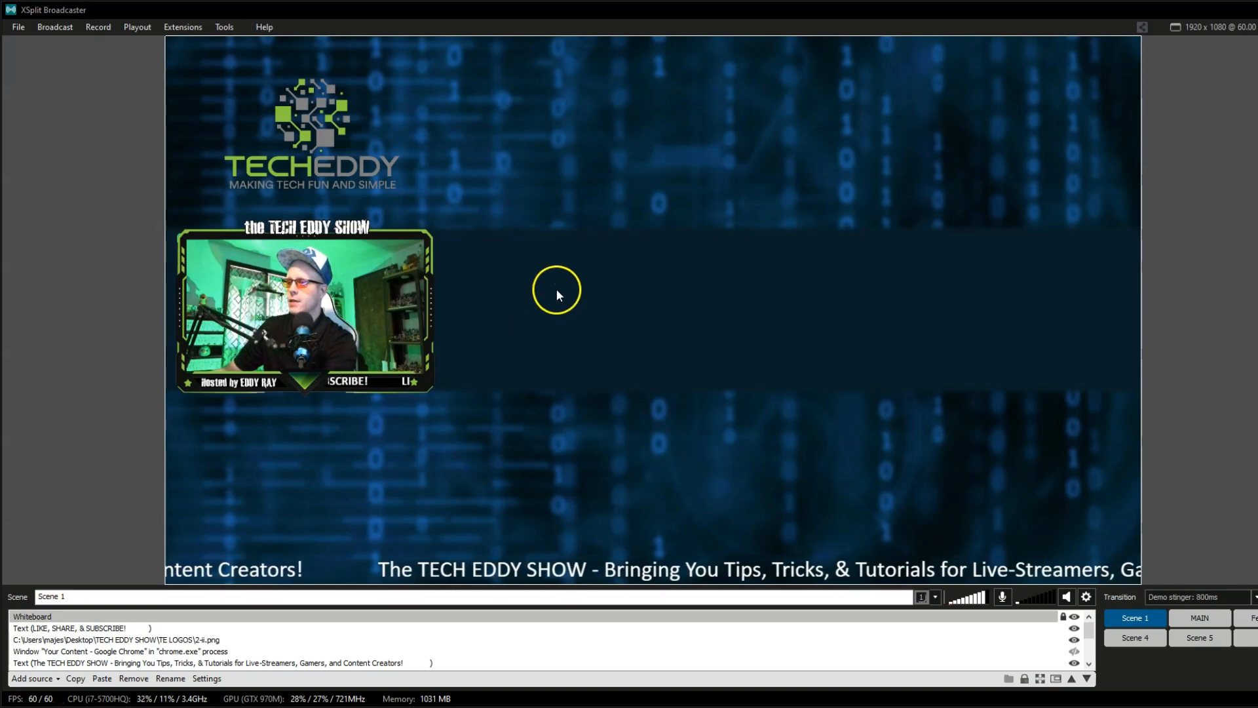
# - Draw a triangle, a rectangle, an ellipse and a circle with the shape-detect tool and clear the whiteboard
pyautogui.moveTo(601, 250)
pyautogui.mouseDown()
pyautogui.moveTo(609, 371)
pyautogui.moveTo(494, 202)
pyautogui.mouseUp()
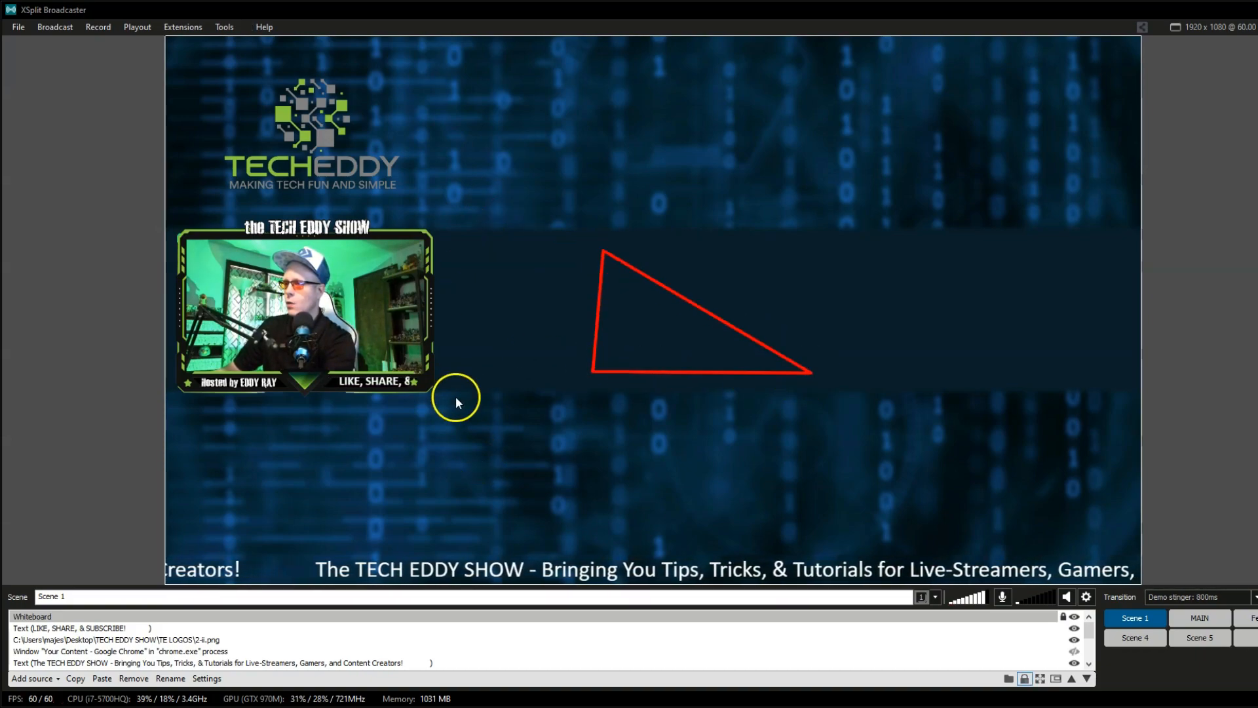
pyautogui.moveTo(761, 177)
pyautogui.mouseDown()
pyautogui.moveTo(741, 261)
pyautogui.moveTo(925, 279)
pyautogui.moveTo(940, 241)
pyautogui.moveTo(942, 127)
pyautogui.moveTo(920, 107)
pyautogui.moveTo(790, 104)
pyautogui.moveTo(759, 173)
pyautogui.mouseUp()
pyautogui.moveTo(739, 409)
pyautogui.mouseDown()
pyautogui.moveTo(681, 453)
pyautogui.moveTo(754, 490)
pyautogui.moveTo(740, 413)
pyautogui.moveTo(642, 457)
pyautogui.moveTo(735, 503)
pyautogui.moveTo(726, 413)
pyautogui.mouseUp()
pyautogui.moveTo(906, 333)
pyautogui.mouseDown()
pyautogui.moveTo(887, 441)
pyautogui.moveTo(1009, 398)
pyautogui.moveTo(890, 334)
pyautogui.mouseUp()
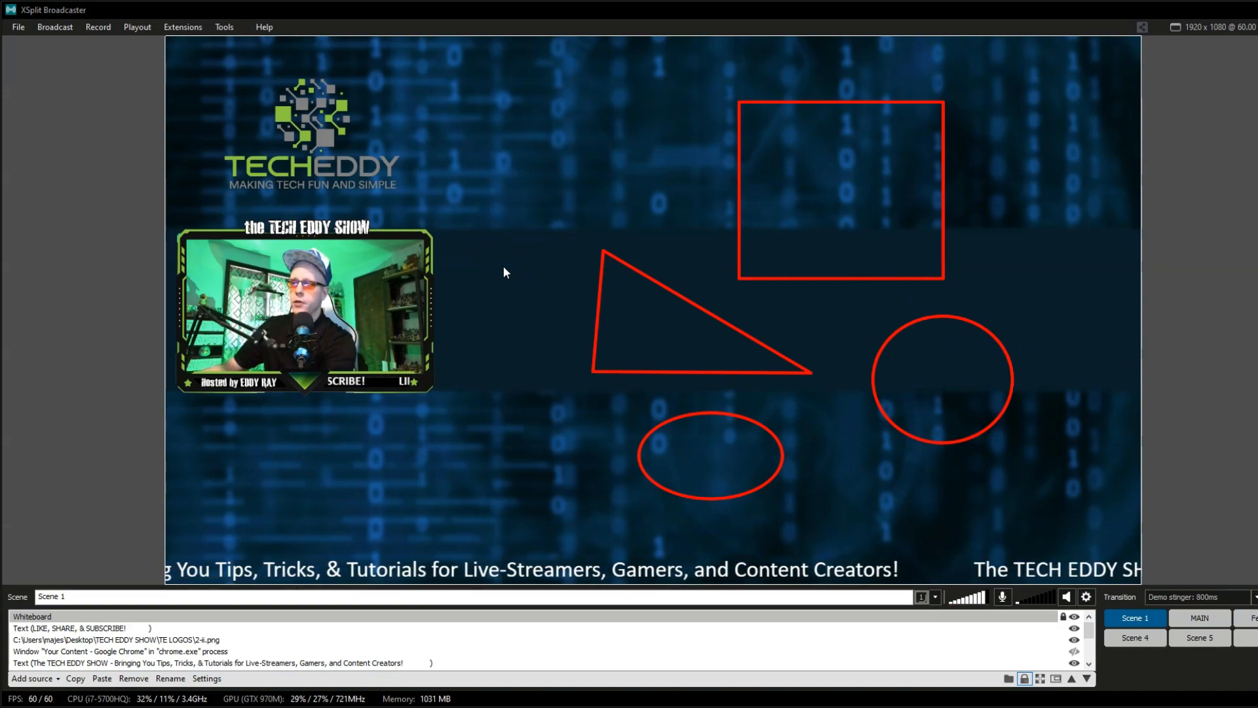
pyautogui.press('Delete')
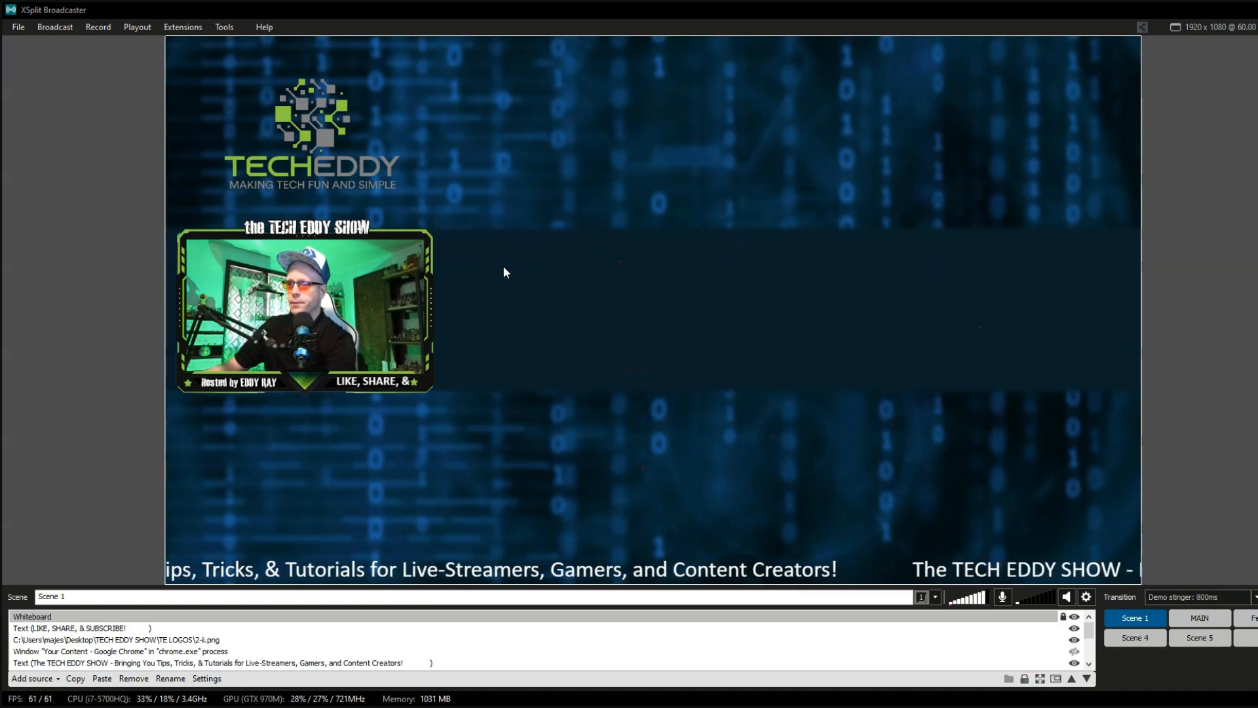
# - Make the hidden Game Capture HD60 S (Video) source visible in Scene 1 as the background for annotations
pyautogui.scroll(-2, 1077, 658)
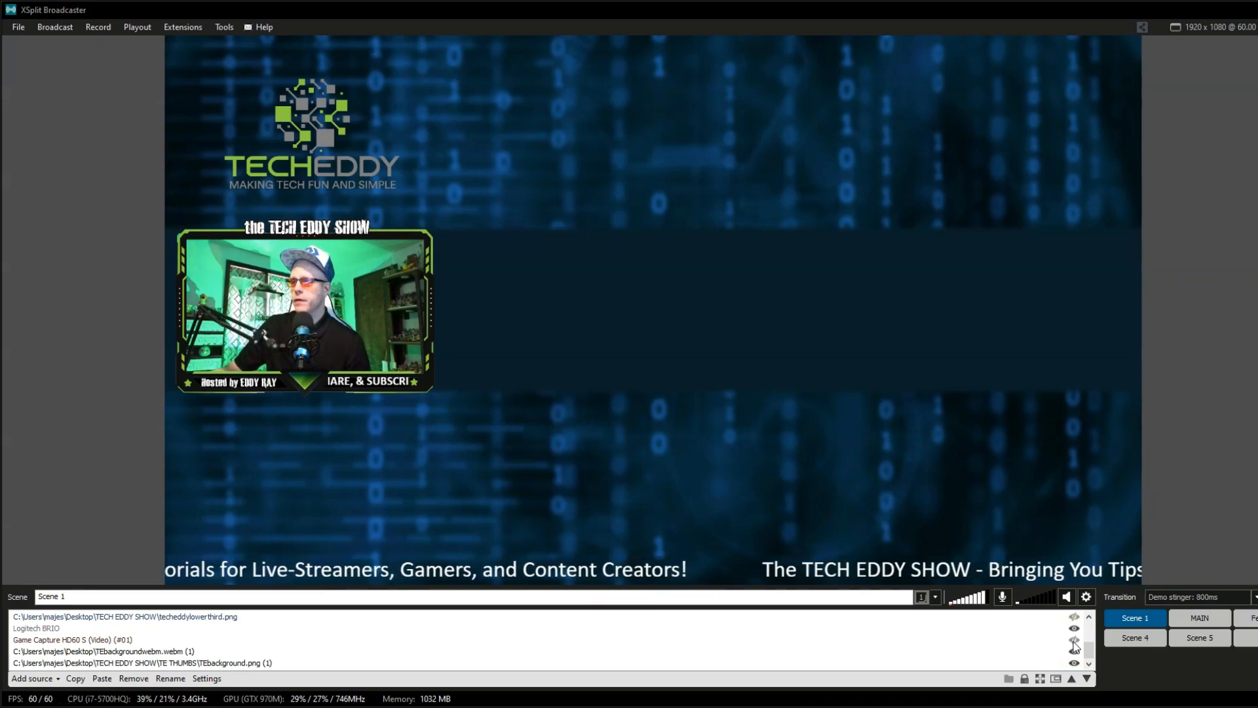
pyautogui.click(1074, 640)
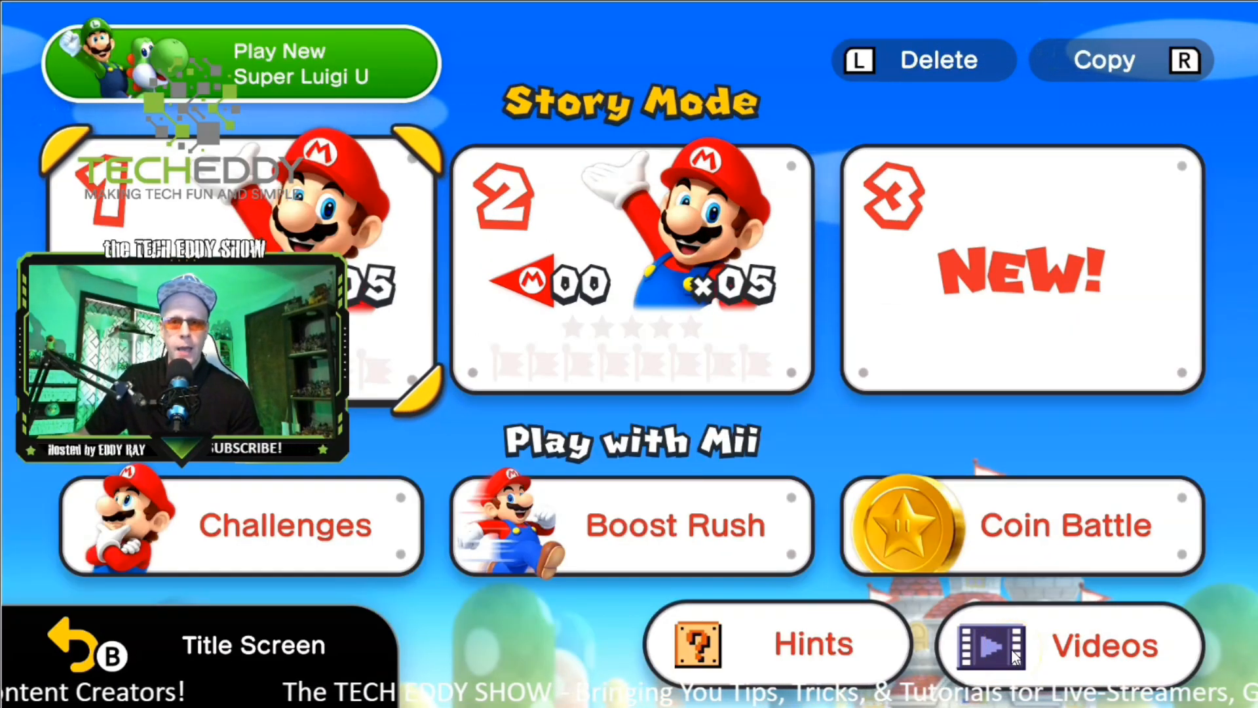
pyautogui.click(878, 462)
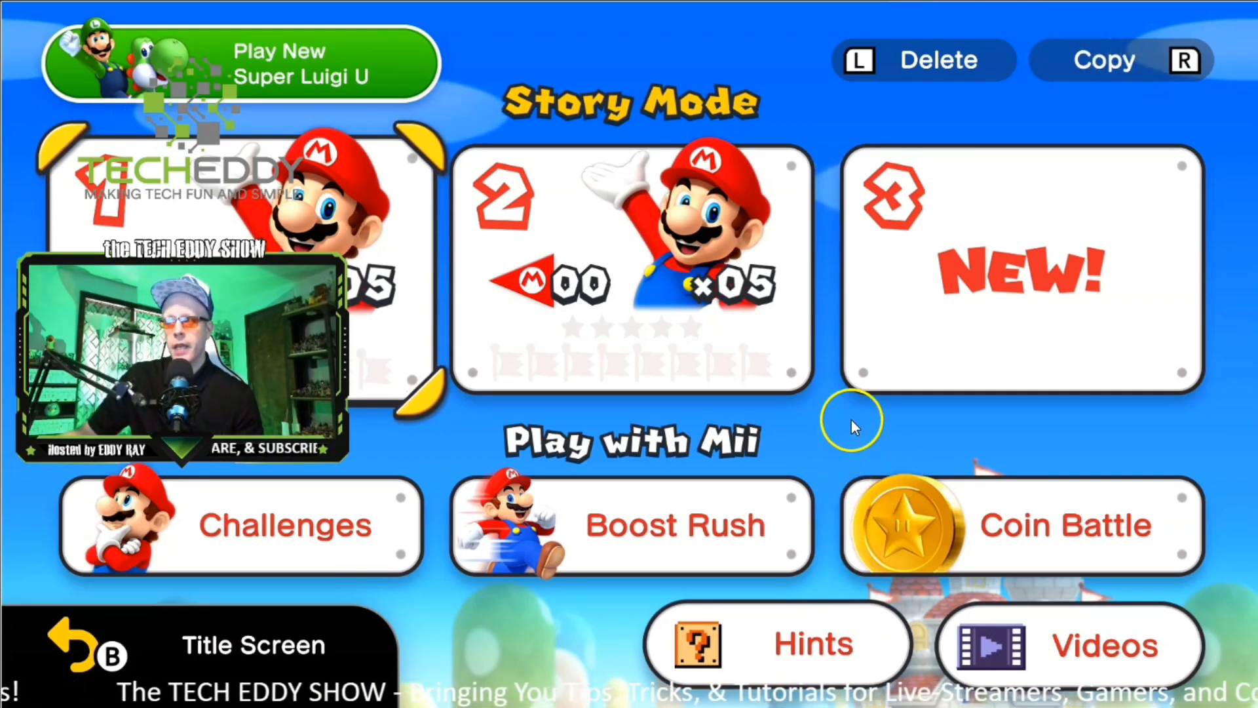
# - Draw a red arrow from the third save slot down to the game's Hints option and clear the whiteboard
pyautogui.moveTo(830, 374); pyautogui.dragTo(770, 601)
pyautogui.moveTo(760, 510); pyautogui.dragTo(778, 606)
pyautogui.moveTo(759, 506)
pyautogui.mouseDown()
pyautogui.moveTo(855, 527)
pyautogui.moveTo(771, 606)
pyautogui.mouseUp()
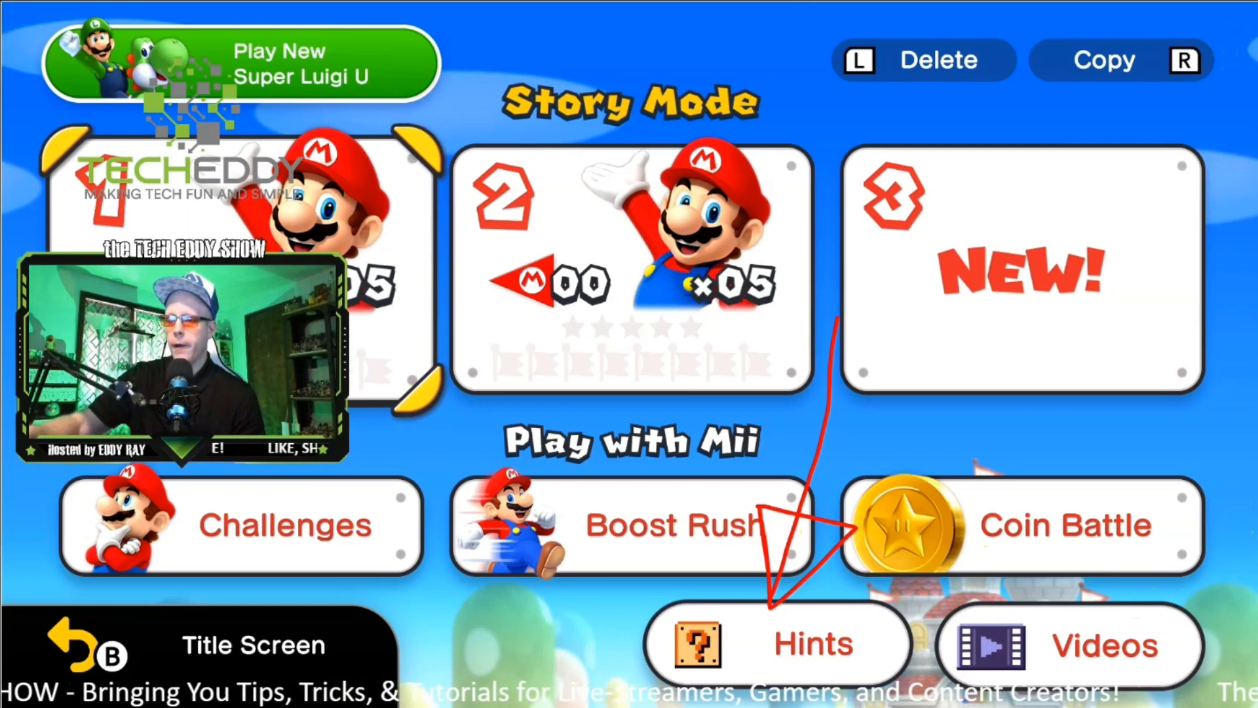
pyautogui.press('Escape')
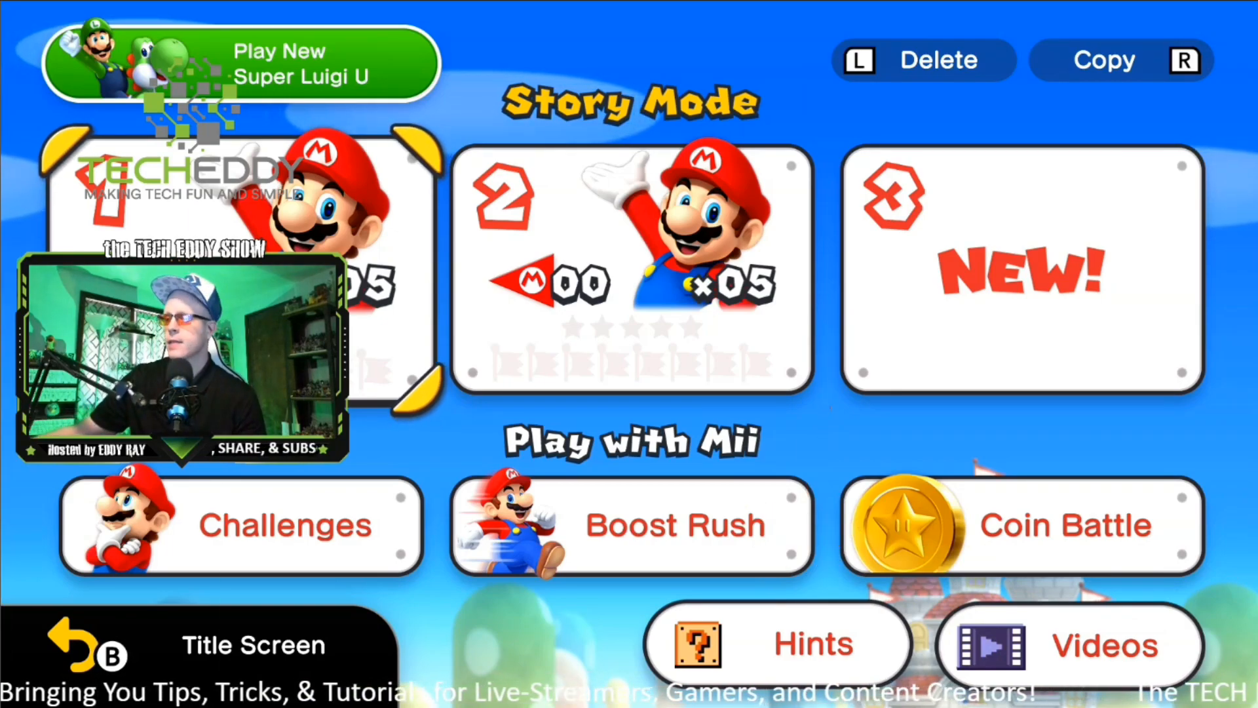
# - Circle the Story Mode save slots 2, 1 and 3 in red over the game capture
pyautogui.moveTo(704, 190)
pyautogui.mouseDown()
pyautogui.moveTo(657, 167)
pyautogui.moveTo(486, 230)
pyautogui.moveTo(651, 380)
pyautogui.moveTo(841, 249)
pyautogui.moveTo(713, 172)
pyautogui.moveTo(637, 157)
pyautogui.mouseUp()
pyautogui.moveTo(383, 145)
pyautogui.mouseDown()
pyautogui.moveTo(108, 167)
pyautogui.moveTo(354, 236)
pyautogui.mouseUp()
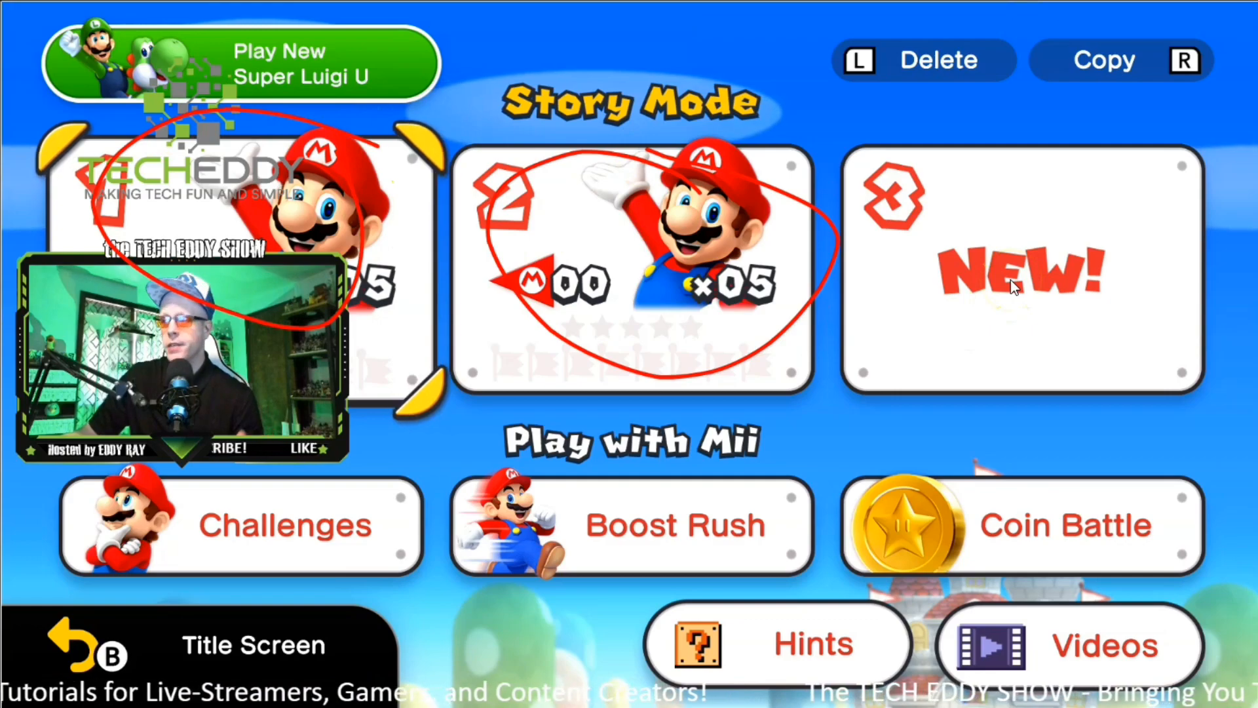
pyautogui.moveTo(929, 345)
pyautogui.mouseDown()
pyautogui.moveTo(1171, 323)
pyautogui.moveTo(1167, 179)
pyautogui.moveTo(977, 155)
pyautogui.moveTo(905, 205)
pyautogui.moveTo(899, 316)
pyautogui.moveTo(926, 349)
pyautogui.mouseUp()
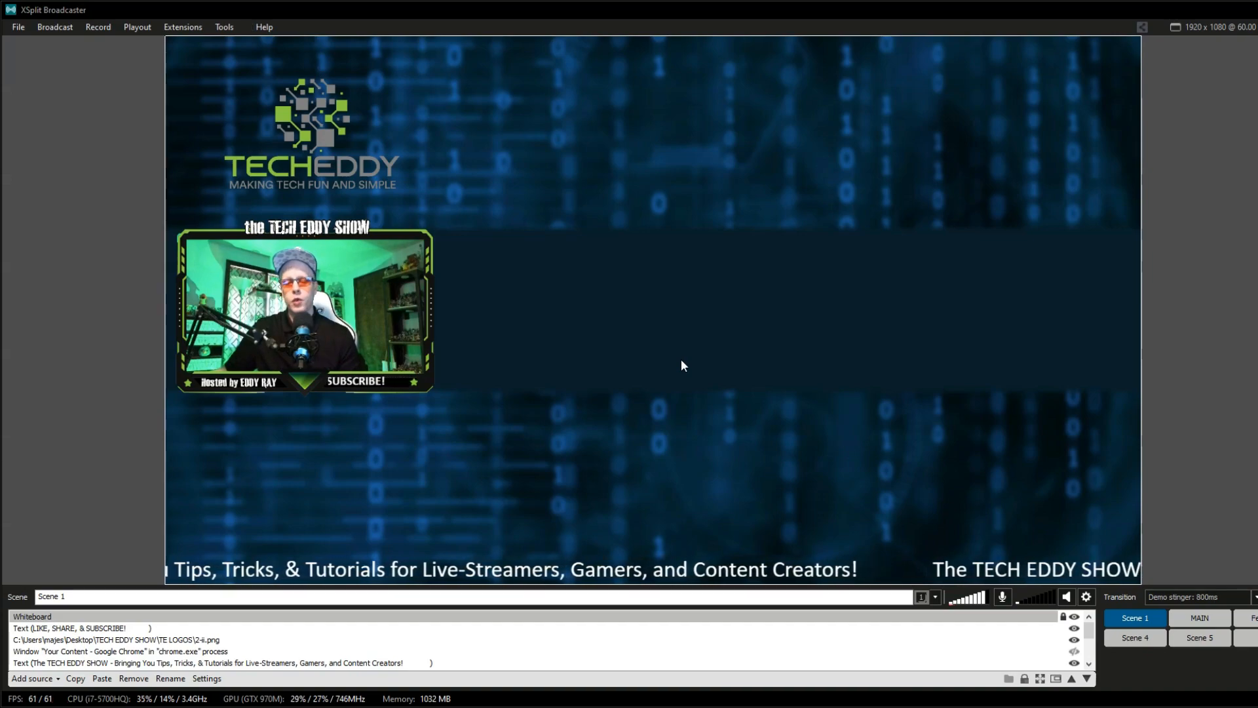
pyautogui.click(659, 333)
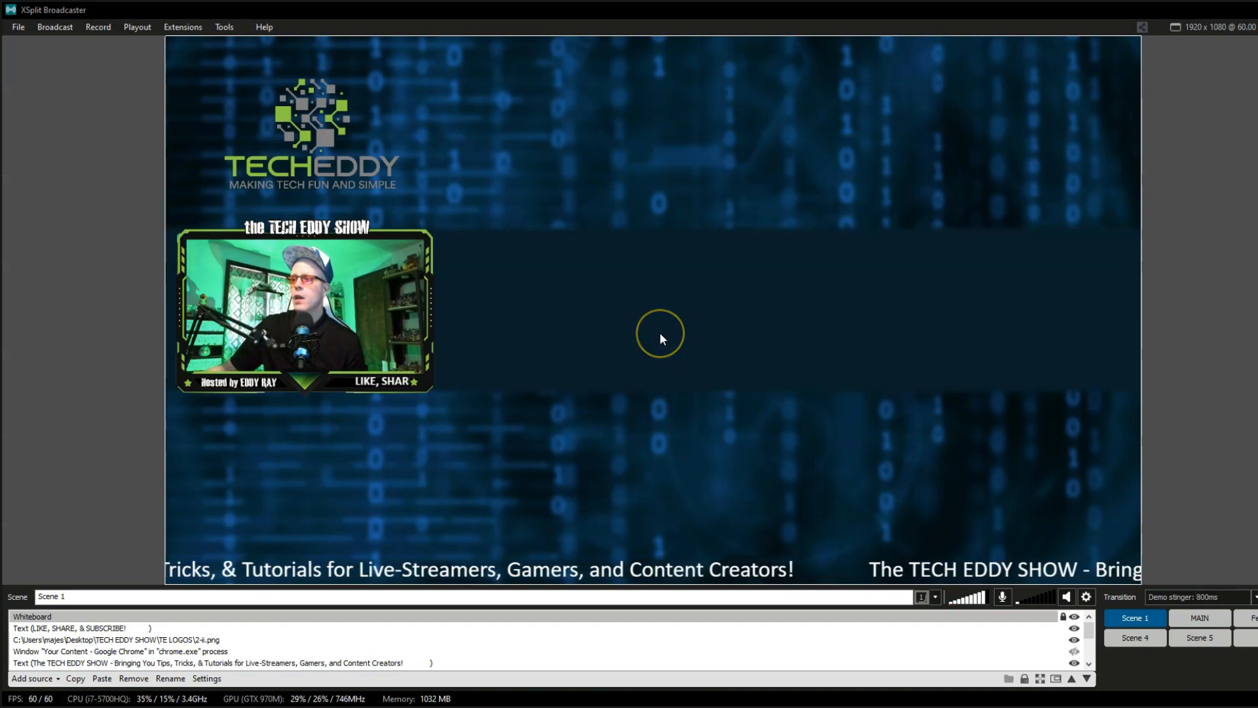
pyautogui.click(647, 407)
pyautogui.click(612, 347)
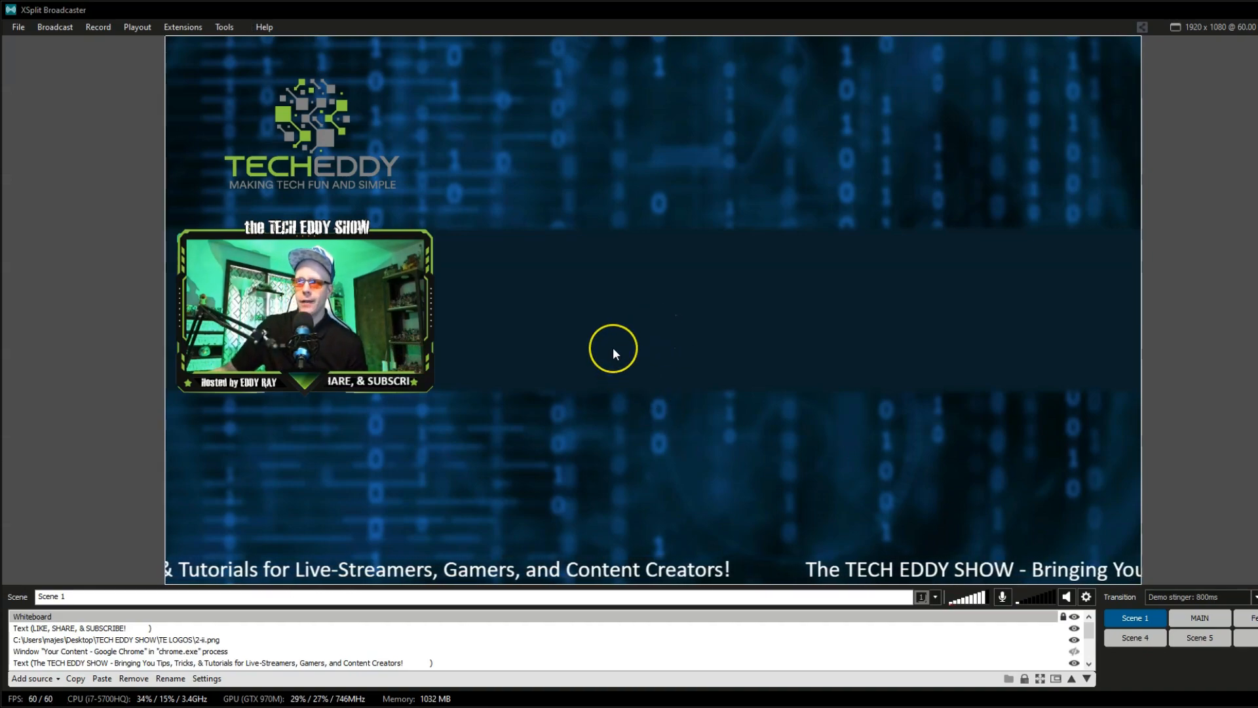
pyautogui.click(526, 277)
# - Handwrite "TY" with the viewer's first name beneath it and a large exclamation mark in red, and clear the whiteboard
pyautogui.moveTo(539, 165); pyautogui.dragTo(553, 275)
pyautogui.moveTo(502, 183); pyautogui.dragTo(608, 123)
pyautogui.moveTo(598, 148); pyautogui.dragTo(652, 208)
pyautogui.moveTo(678, 132); pyautogui.dragTo(646, 308)
pyautogui.moveTo(581, 391); pyautogui.dragTo(566, 524)
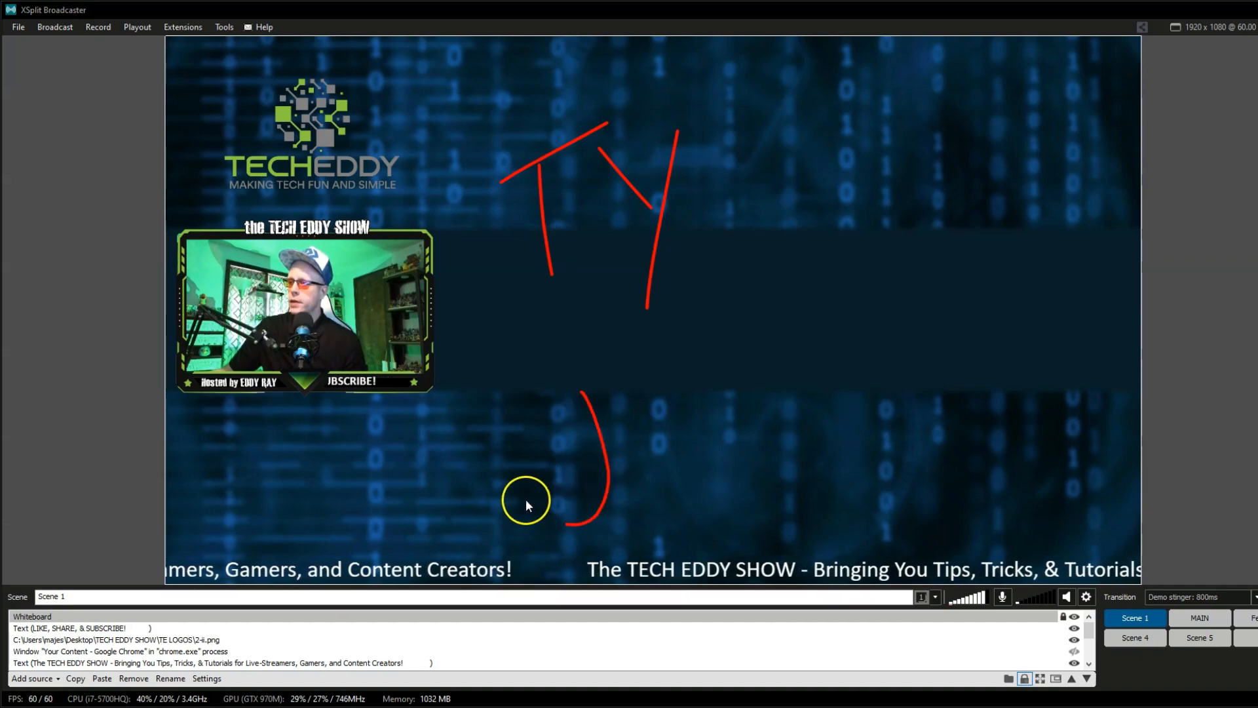
pyautogui.moveTo(534, 414); pyautogui.dragTo(617, 350)
pyautogui.moveTo(708, 418)
pyautogui.mouseDown()
pyautogui.moveTo(723, 322)
pyautogui.moveTo(797, 342)
pyautogui.mouseUp()
pyautogui.moveTo(852, 172); pyautogui.dragTo(864, 283)
pyautogui.moveTo(869, 336)
pyautogui.mouseDown()
pyautogui.moveTo(892, 363)
pyautogui.moveTo(879, 371)
pyautogui.mouseUp()
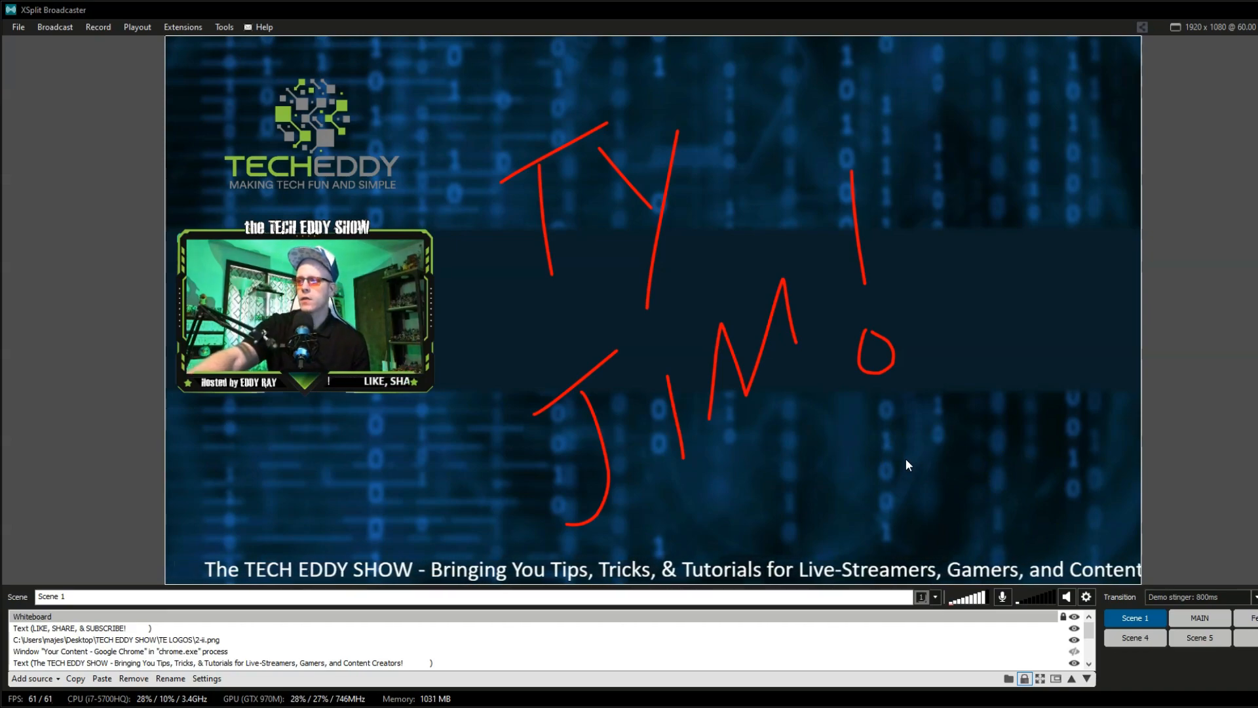
pyautogui.press('Delete')
# - Switch to Scene 5 and circle the "Views · Last 48 hours" heading on the channel analytics page
pyautogui.hotkey('ctrl', '5')
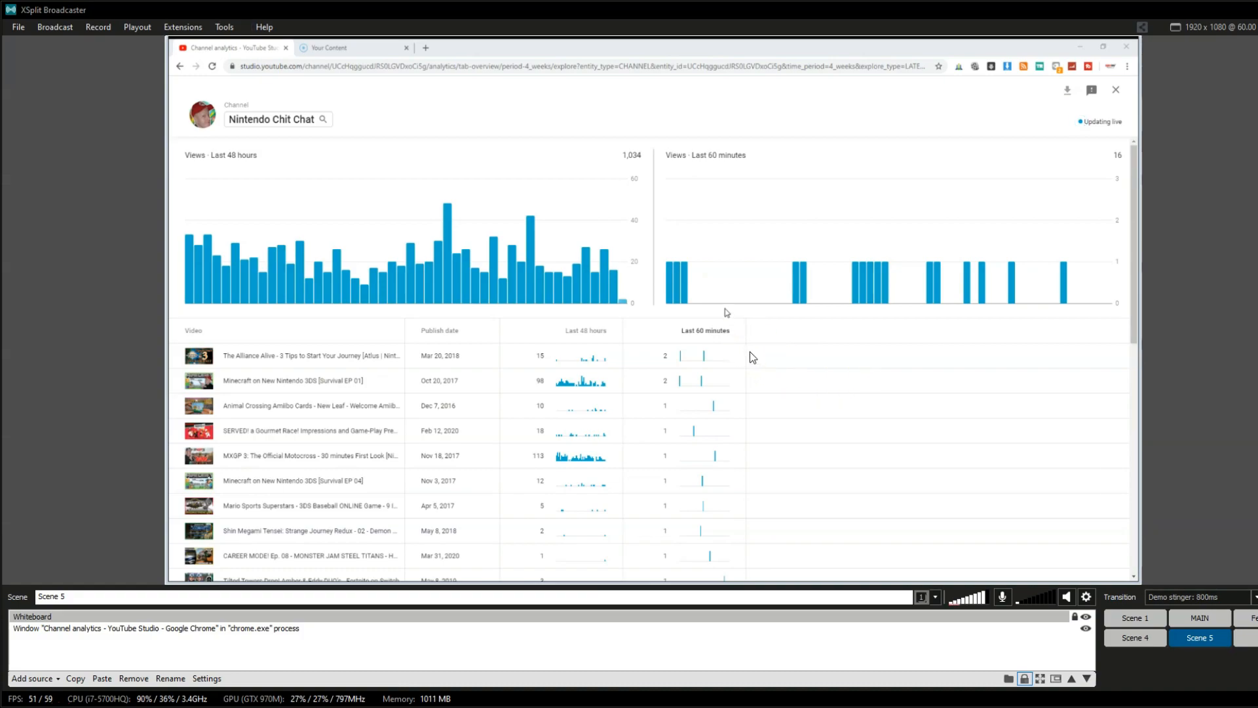
pyautogui.click(664, 357)
pyautogui.moveTo(184, 172); pyautogui.dragTo(224, 174)
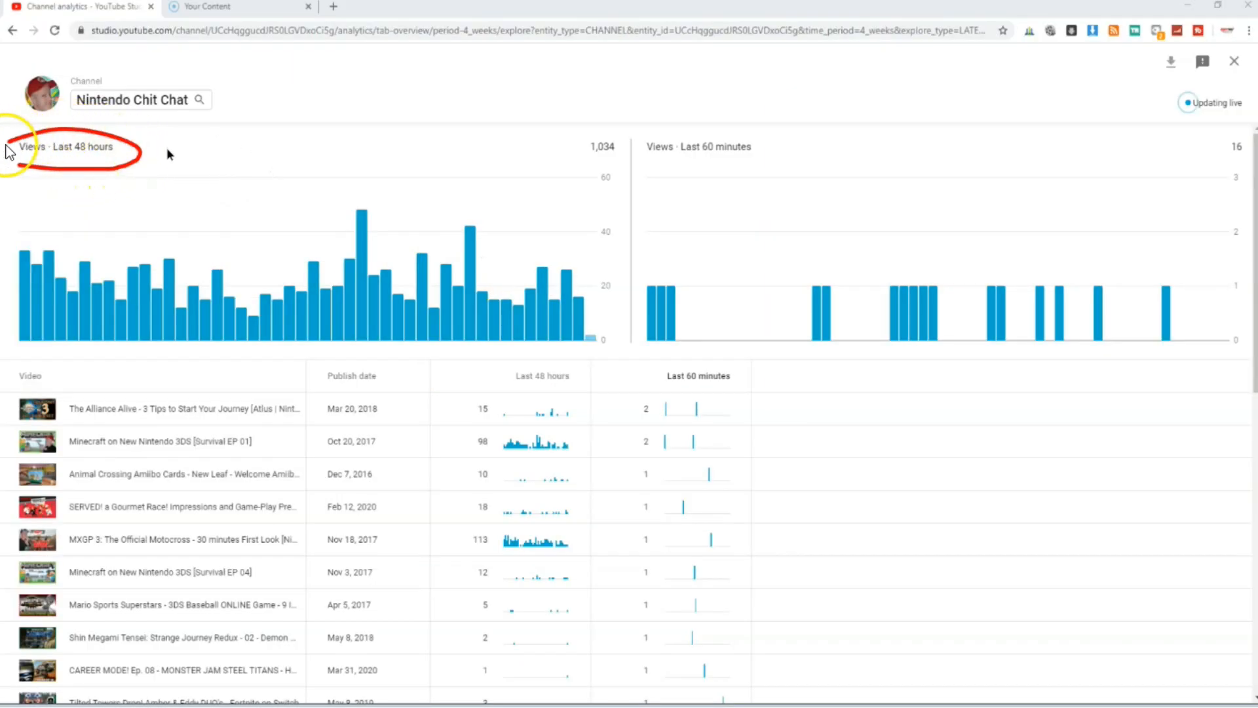
# - Circle the Last 48 hours and Last 60 minutes column headings, with an arrow down the latter column, and mark the video list
pyautogui.moveTo(445, 382); pyautogui.dragTo(493, 388)
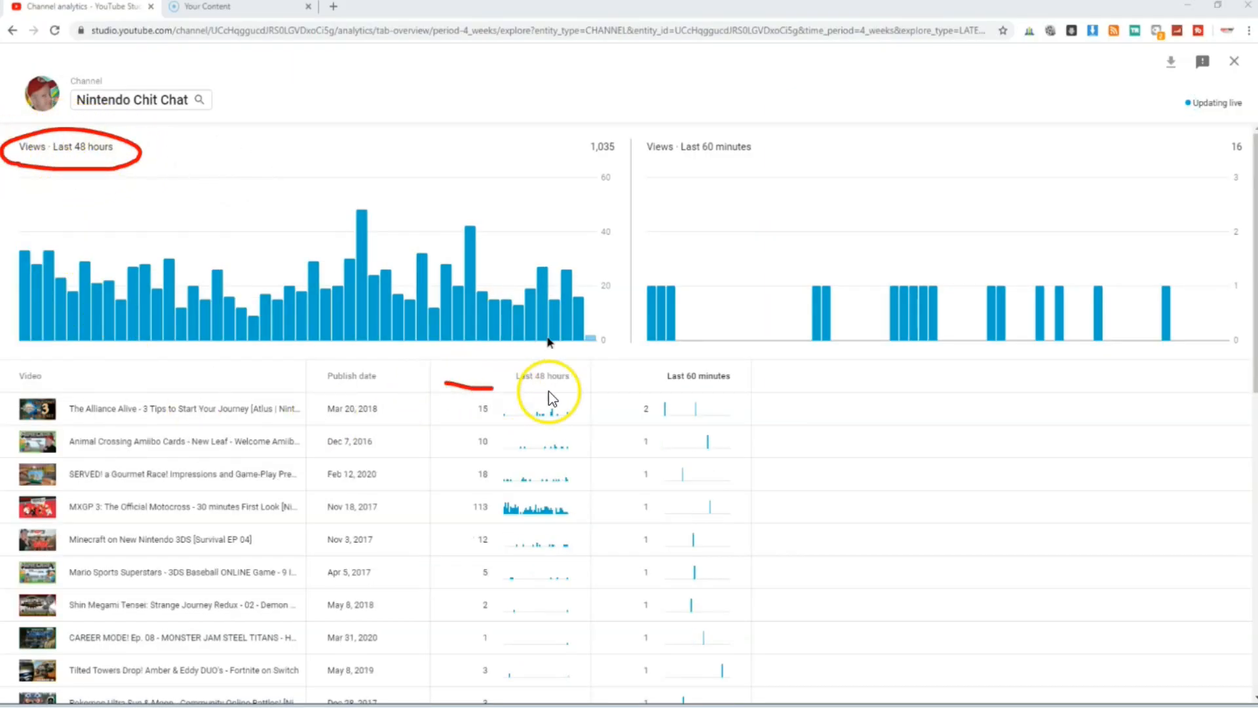
pyautogui.moveTo(568, 365); pyautogui.dragTo(441, 385)
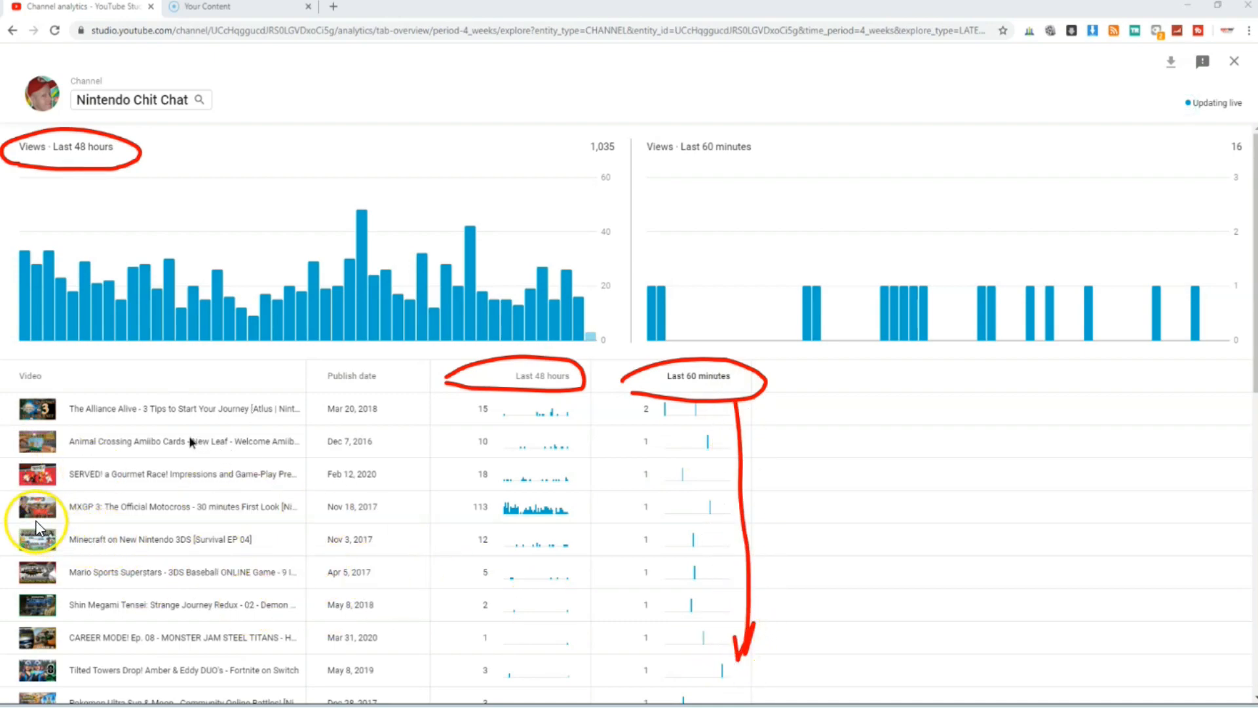
pyautogui.moveTo(210, 539); pyautogui.dragTo(312, 522)
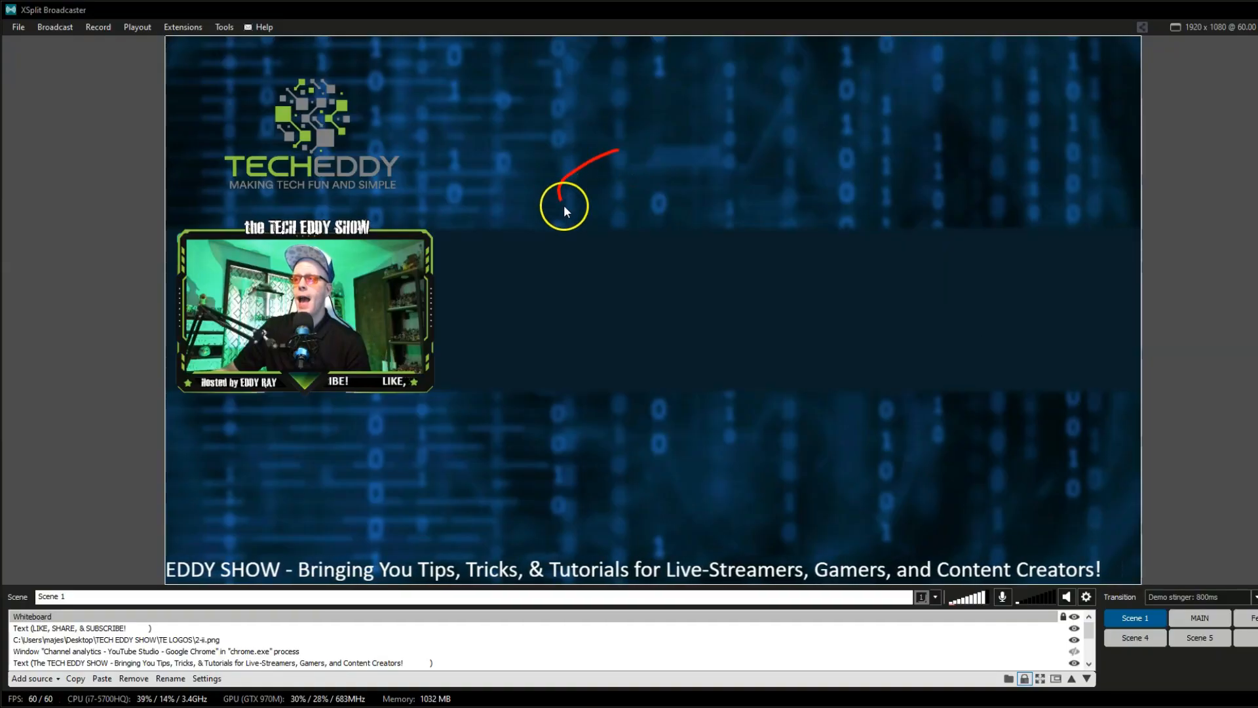
# - Draw two large red ovals with small pupils inside as a pair of eyes on the whiteboard in Scene 1
pyautogui.moveTo(564, 210)
pyautogui.mouseDown()
pyautogui.moveTo(628, 247)
pyautogui.moveTo(709, 217)
pyautogui.moveTo(623, 143)
pyautogui.mouseUp()
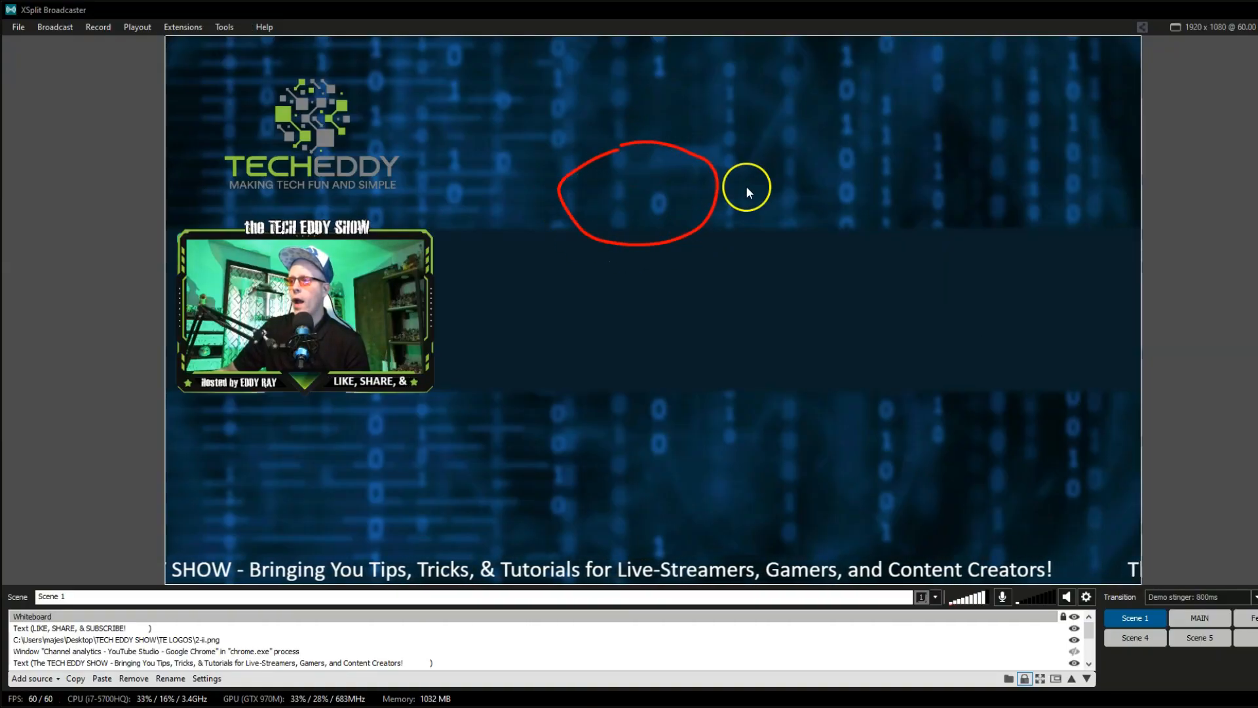
pyautogui.moveTo(934, 155)
pyautogui.mouseDown()
pyautogui.moveTo(842, 189)
pyautogui.moveTo(828, 218)
pyautogui.moveTo(872, 243)
pyautogui.moveTo(954, 232)
pyautogui.moveTo(989, 186)
pyautogui.moveTo(930, 148)
pyautogui.mouseUp()
pyautogui.moveTo(657, 178)
pyautogui.mouseDown()
pyautogui.moveTo(631, 189)
pyautogui.moveTo(633, 205)
pyautogui.moveTo(665, 205)
pyautogui.moveTo(656, 179)
pyautogui.mouseUp()
pyautogui.moveTo(907, 184)
pyautogui.mouseDown()
pyautogui.moveTo(890, 196)
pyautogui.moveTo(927, 197)
pyautogui.moveTo(909, 178)
pyautogui.mouseUp()
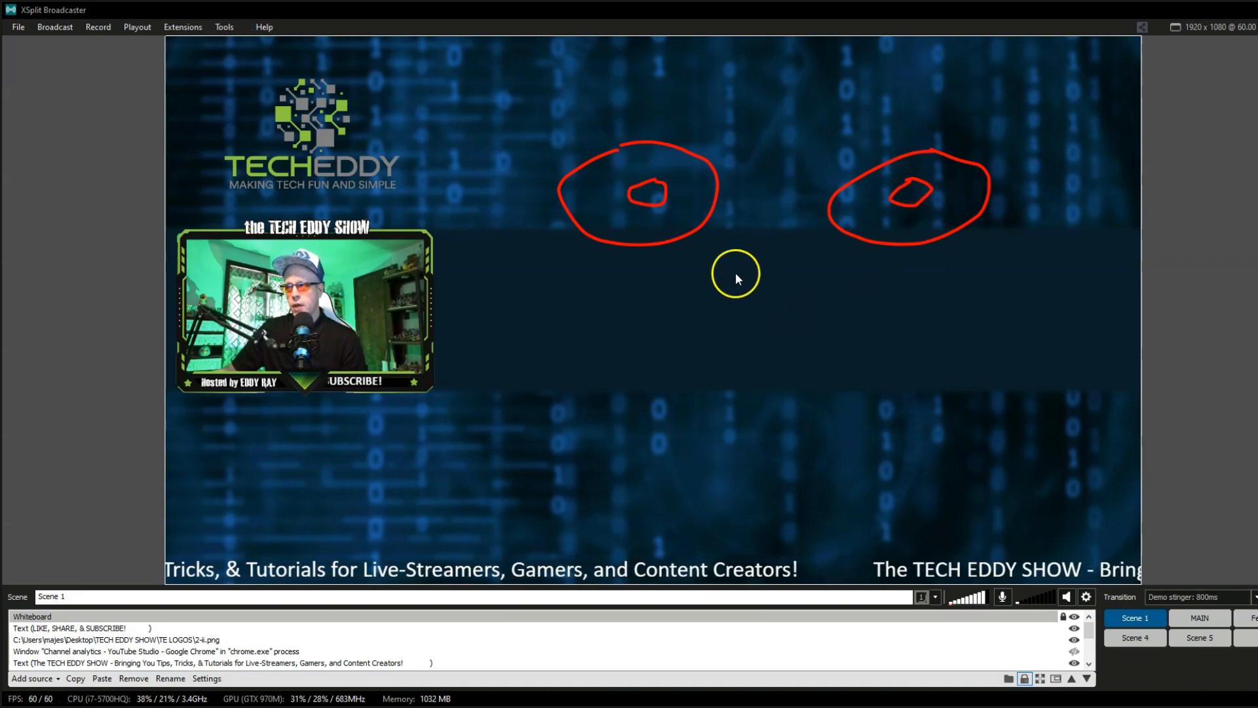
# - Draw a nose and a wide smile below the eyes, mark the webcam presenter's nose in red, and clear the whiteboard
pyautogui.moveTo(731, 274)
pyautogui.mouseDown()
pyautogui.moveTo(730, 296)
pyautogui.moveTo(800, 336)
pyautogui.moveTo(822, 273)
pyautogui.mouseUp()
pyautogui.moveTo(995, 296)
pyautogui.mouseDown()
pyautogui.moveTo(979, 389)
pyautogui.moveTo(893, 471)
pyautogui.moveTo(716, 477)
pyautogui.moveTo(629, 413)
pyautogui.moveTo(594, 319)
pyautogui.mouseUp()
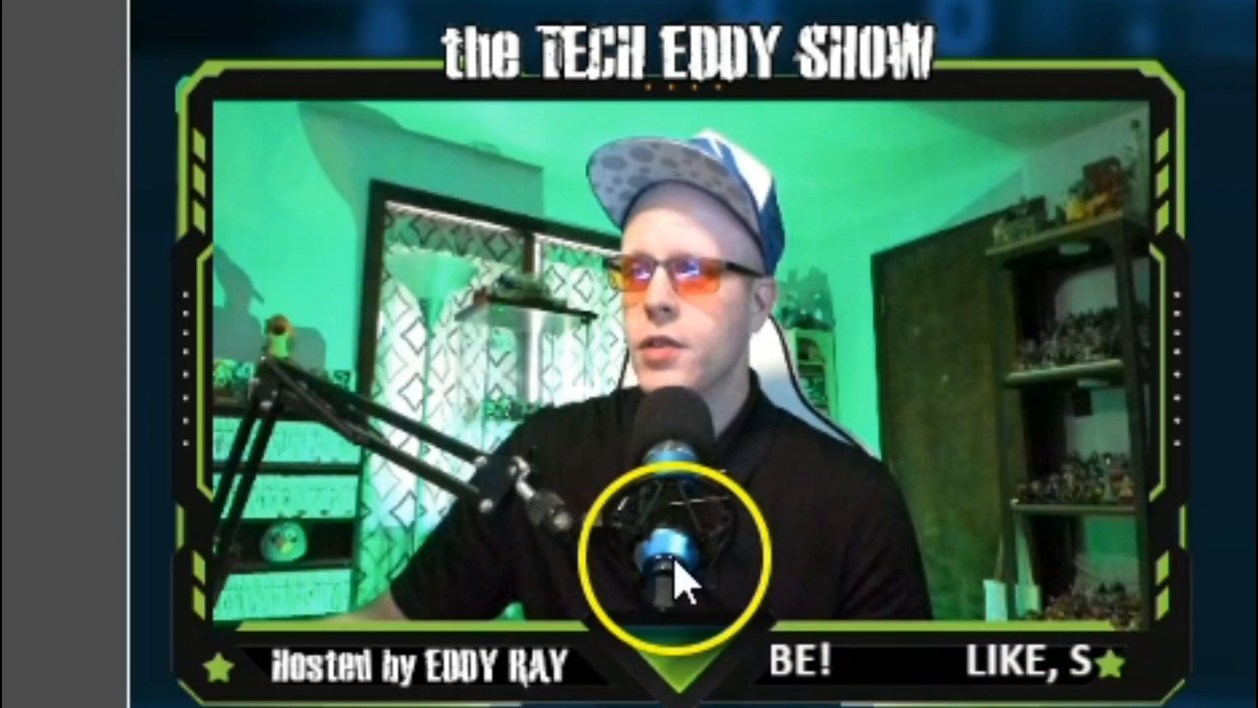
pyautogui.moveTo(675, 323)
pyautogui.mouseDown()
pyautogui.moveTo(665, 341)
pyautogui.moveTo(637, 320)
pyautogui.mouseUp()
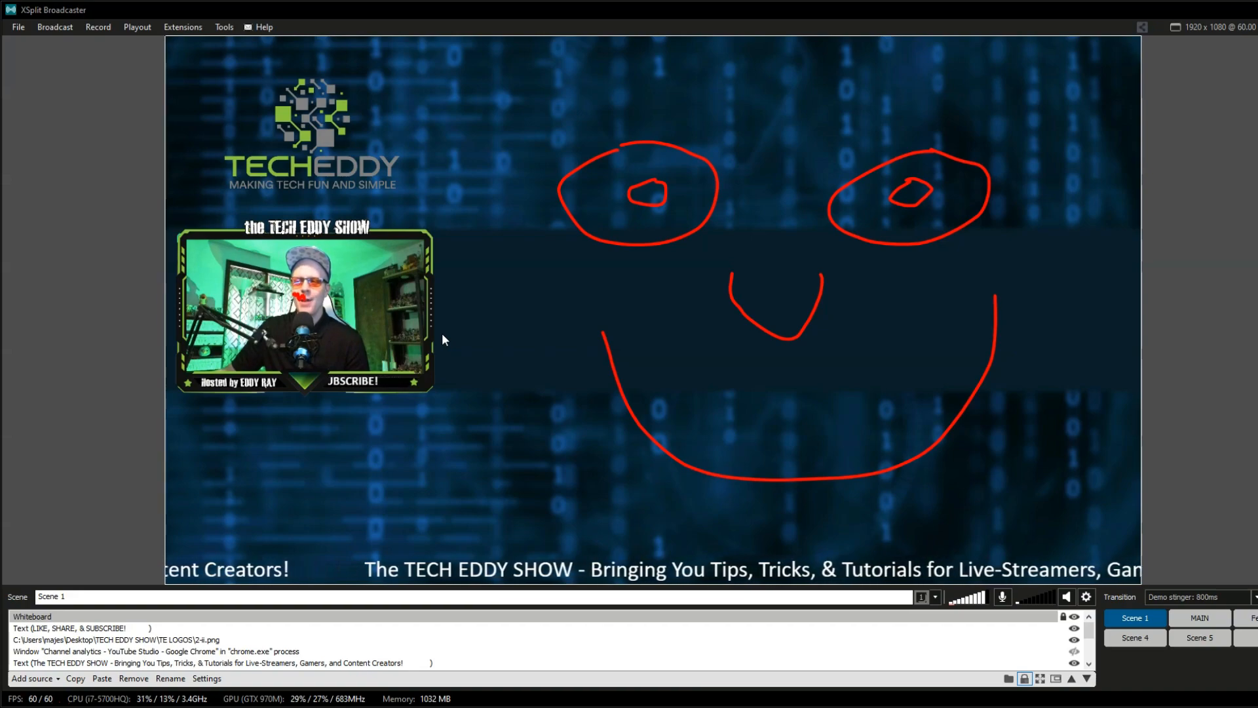
pyautogui.press('Delete')
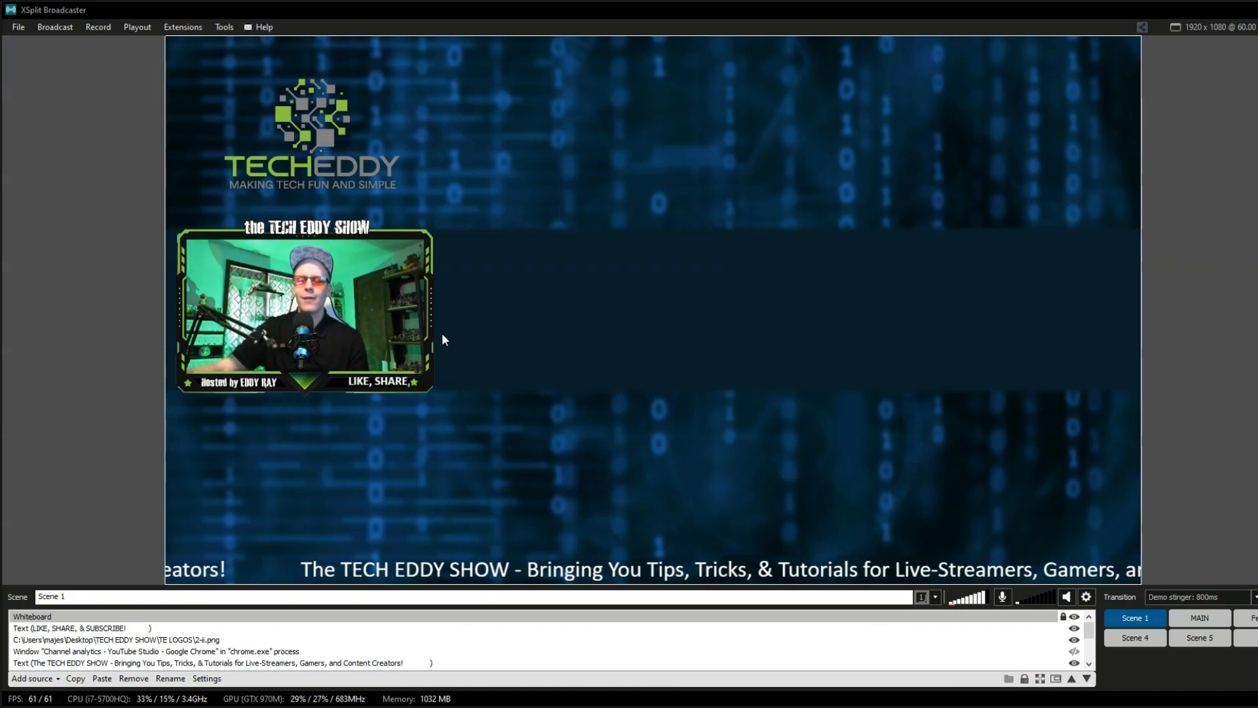